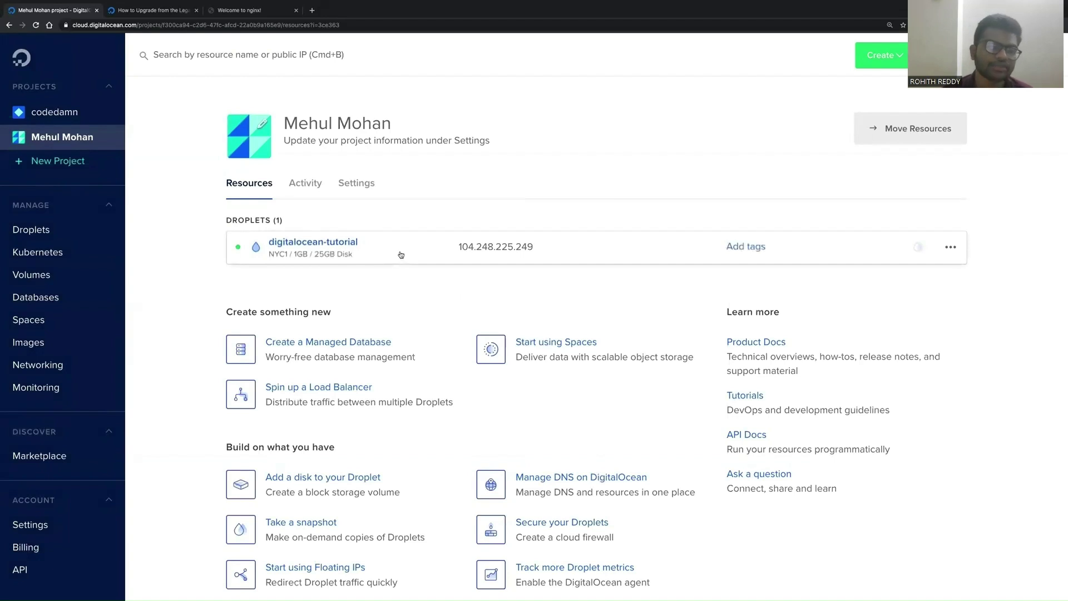
Step: Start creating a new firewall in the Networking section
click(401, 255)
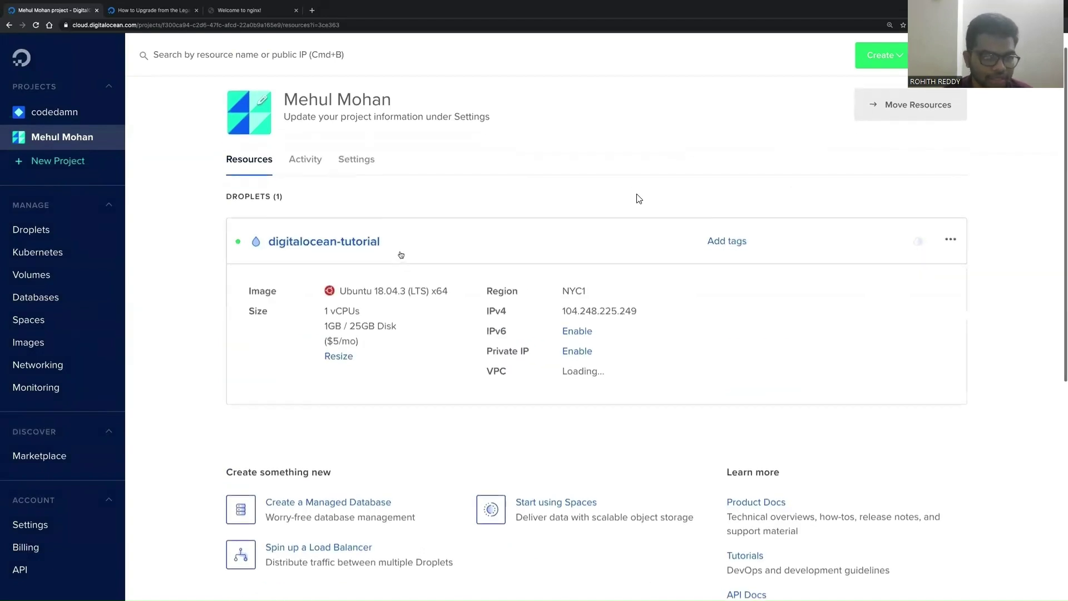
click(56, 366)
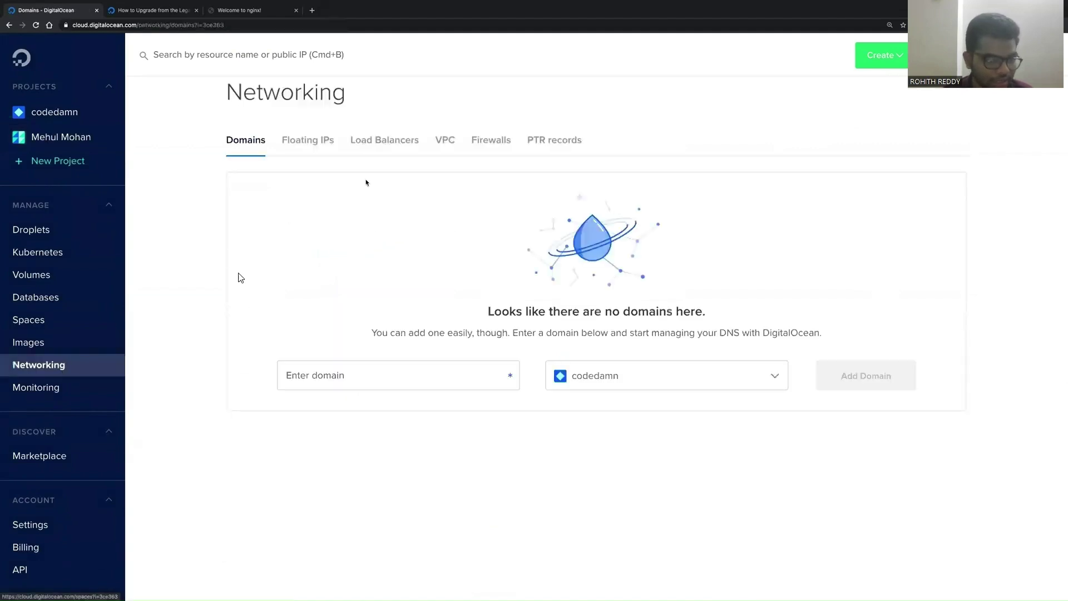
click(487, 137)
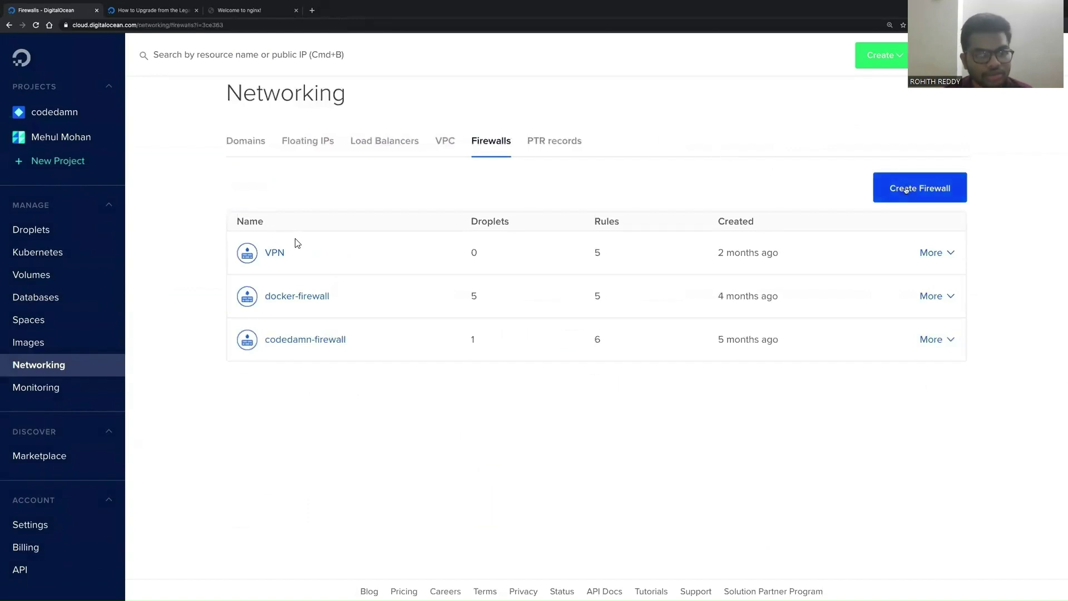
click(906, 189)
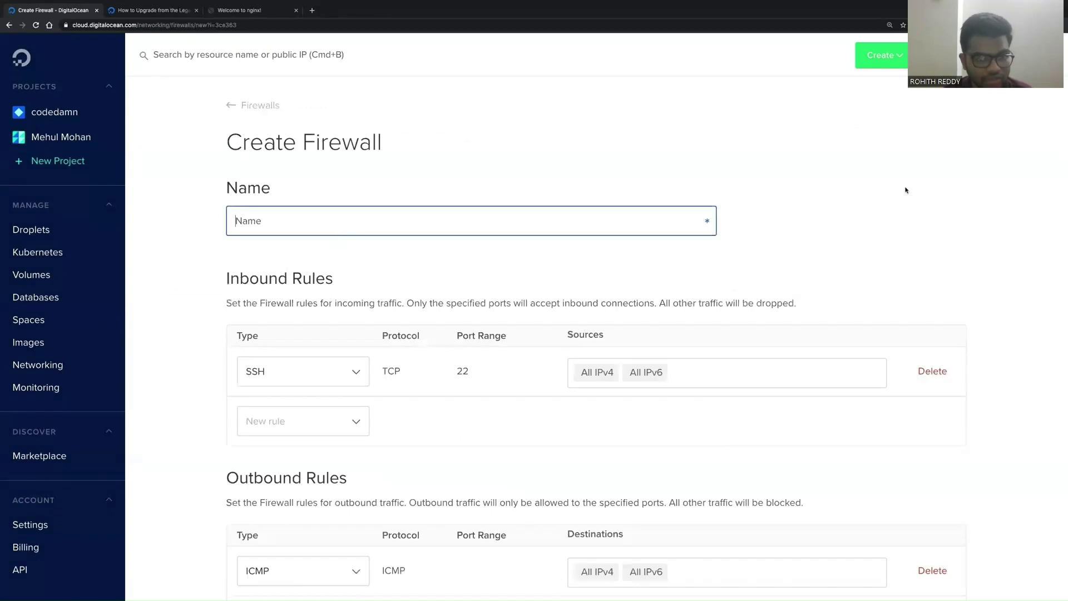
Step: Name the new firewall digitalocean-first-firewall
text(di)
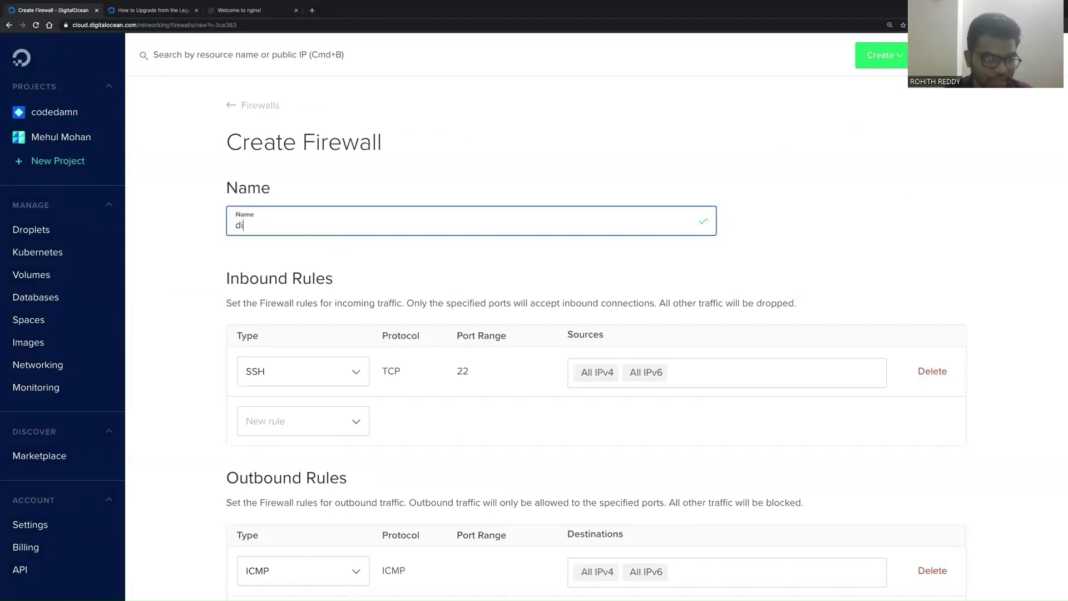
text(gitalocean-first)
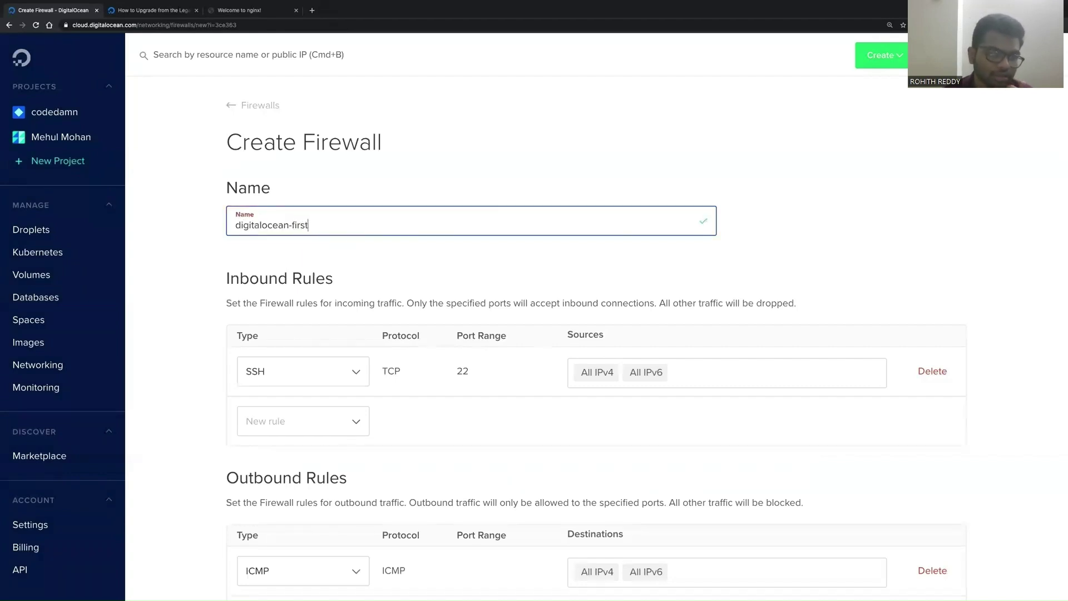
text(-firewall)
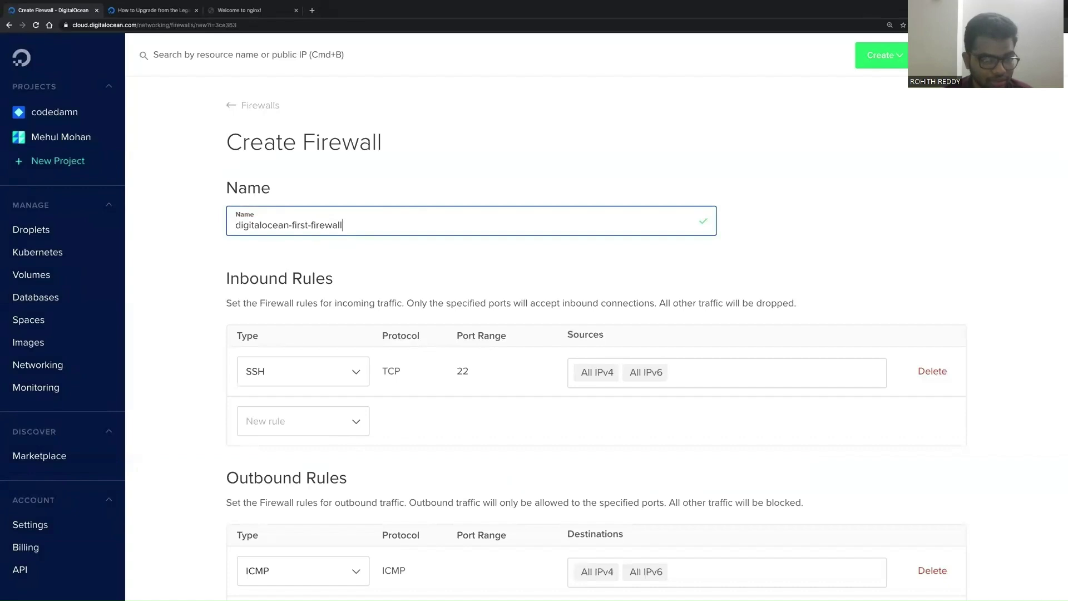
click(732, 279)
scroll(731, 280, down, 3)
scroll(731, 280, down, 1)
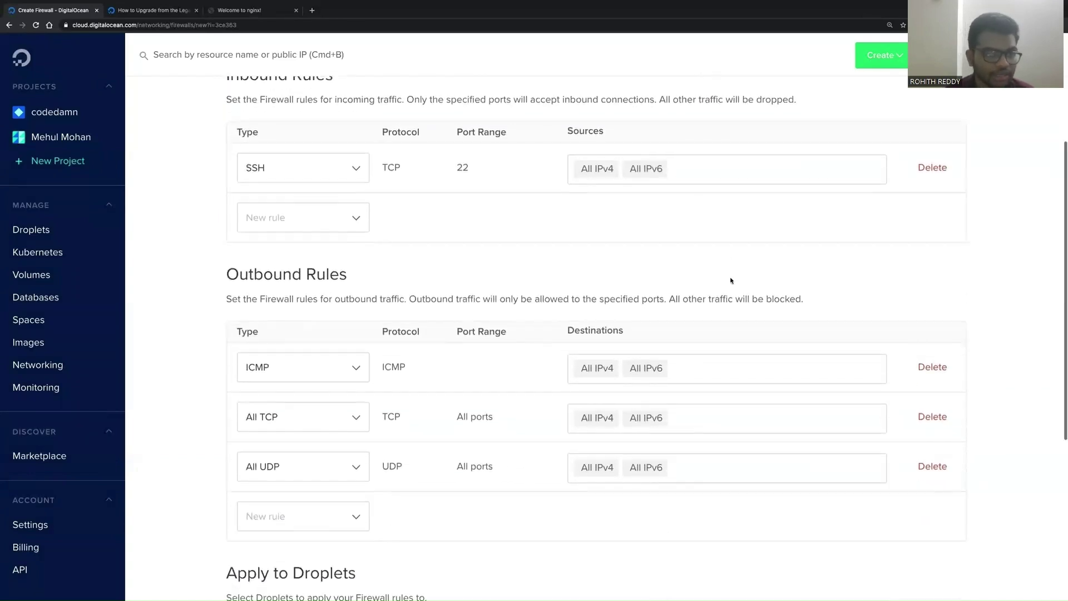
scroll(410, 263, up, 2)
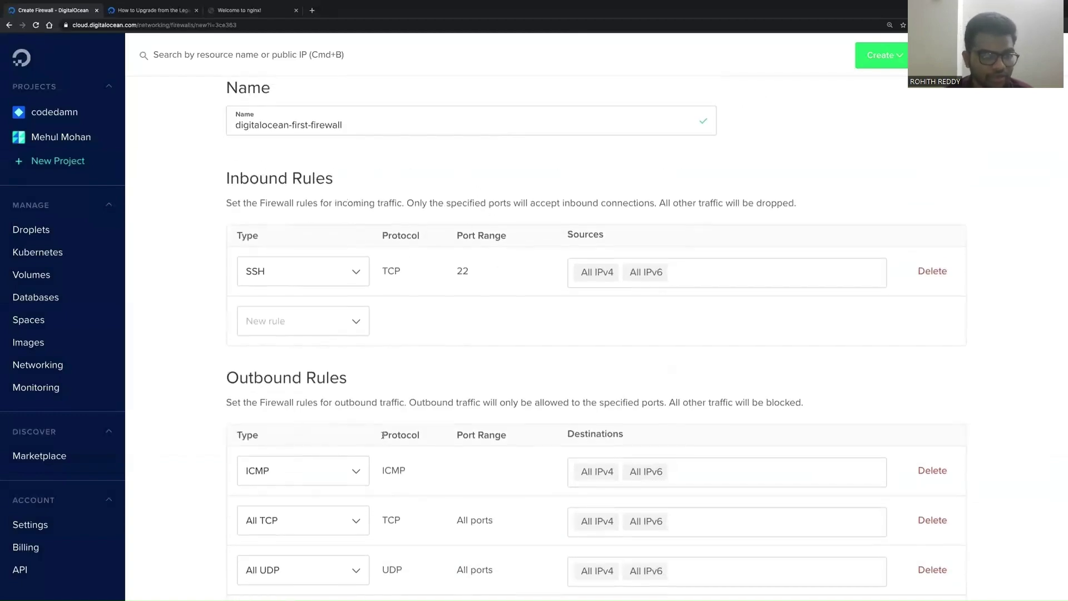
scroll(383, 438, up, 2)
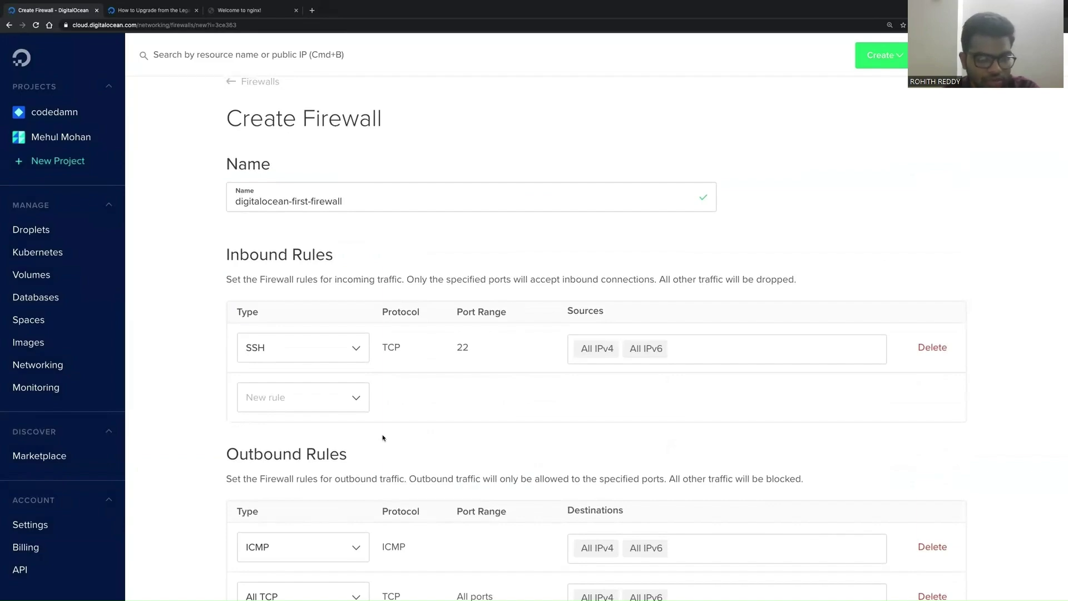
Step: Close the legacy agent upgrade documentation and view the droplet's nginx welcome page at a larger zoom
key(ctrl+Tab)
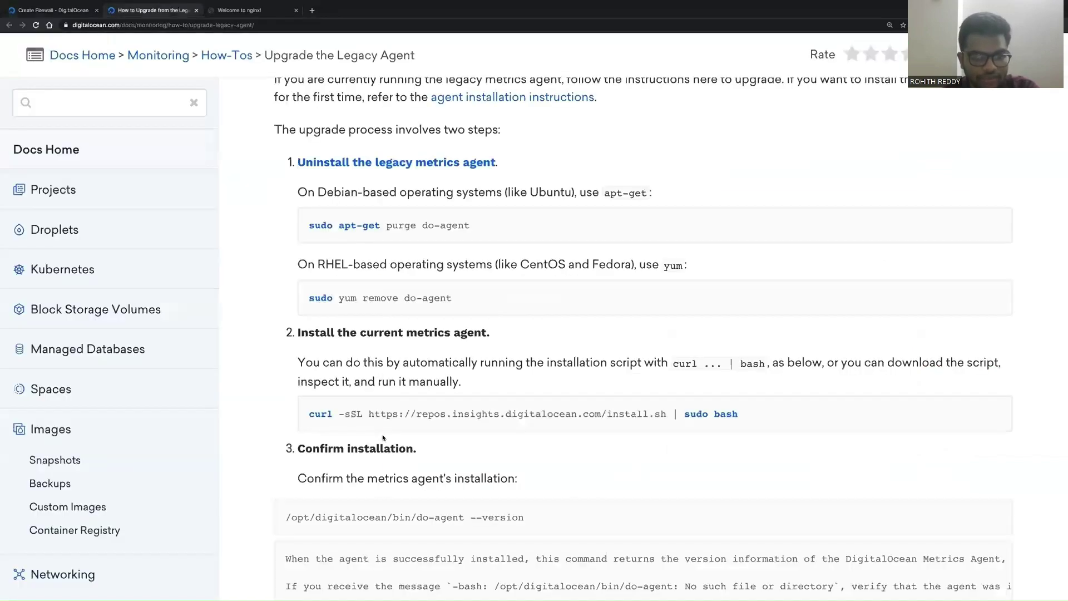
key(super+w)
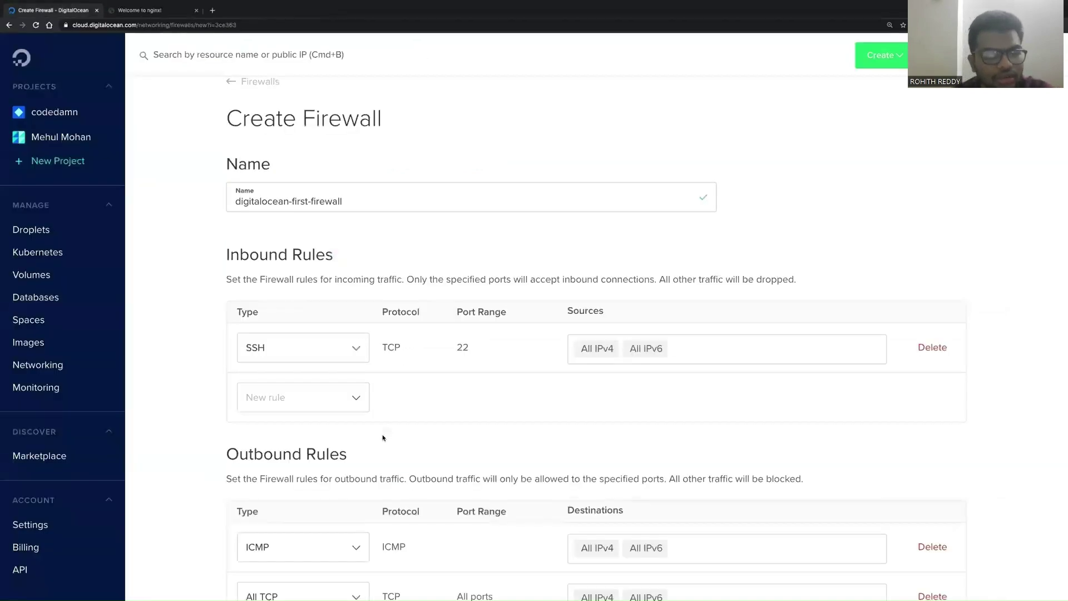
key(ctrl+Tab)
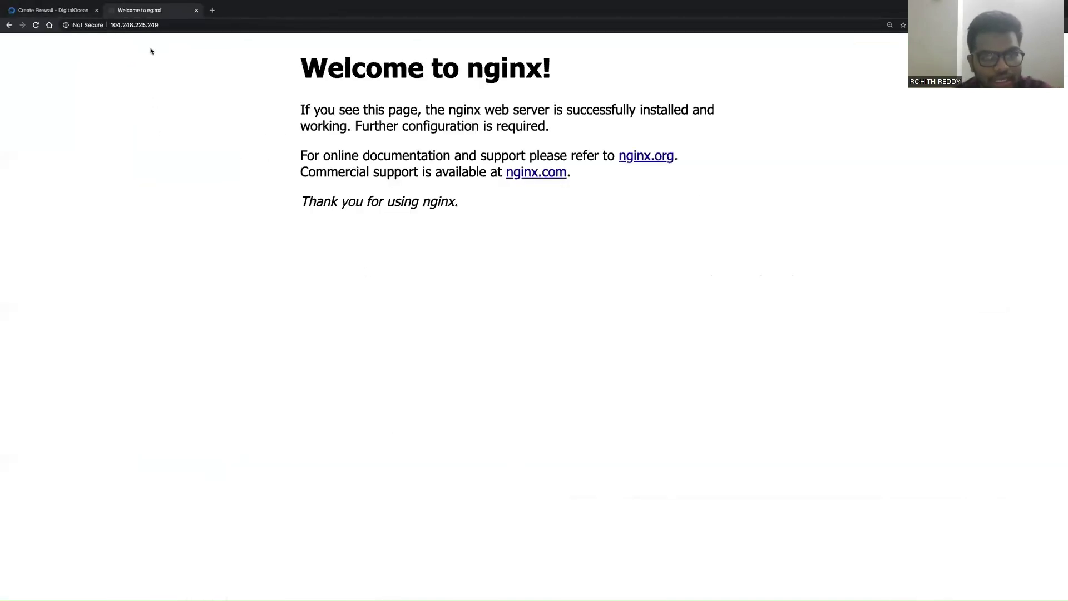
key(super+equal)
key(super+equal)
key(super+equal)
key(super+minus)
key(super+minus)
click(137, 26)
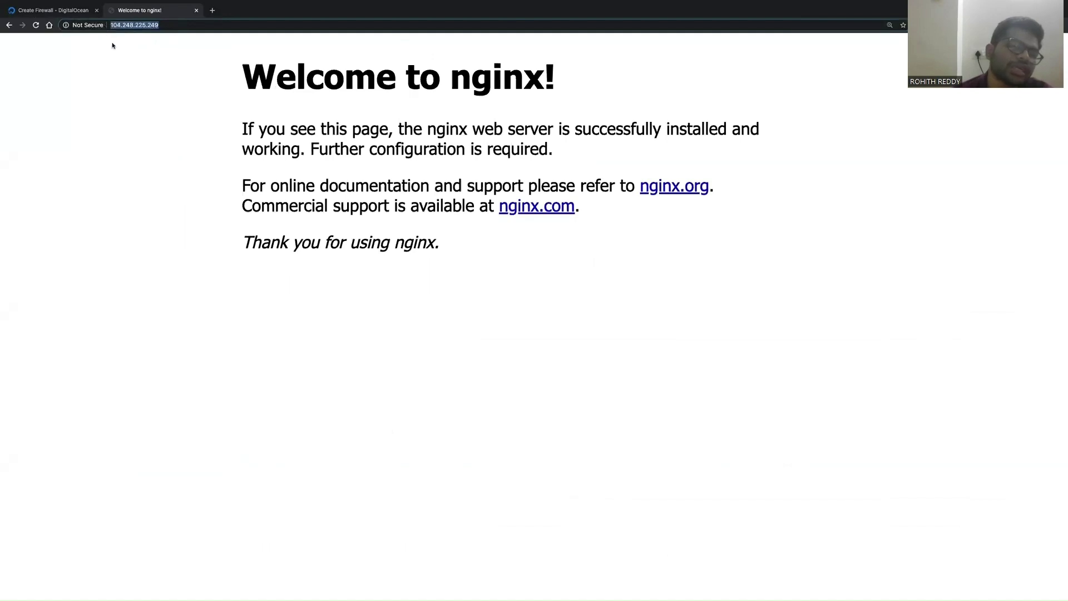
click(136, 104)
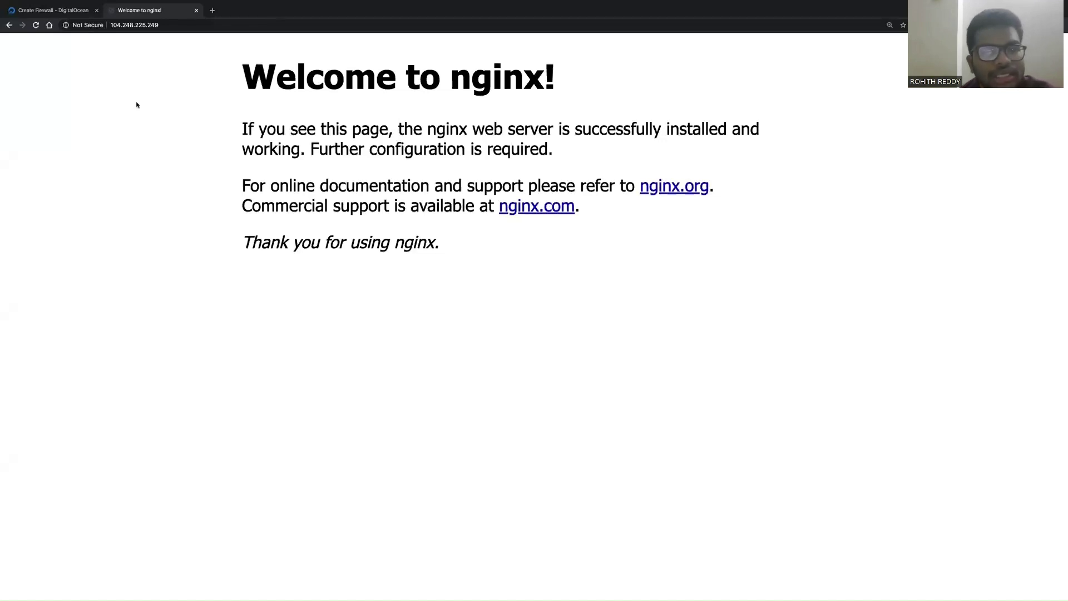
key(ctrl+shift+Tab)
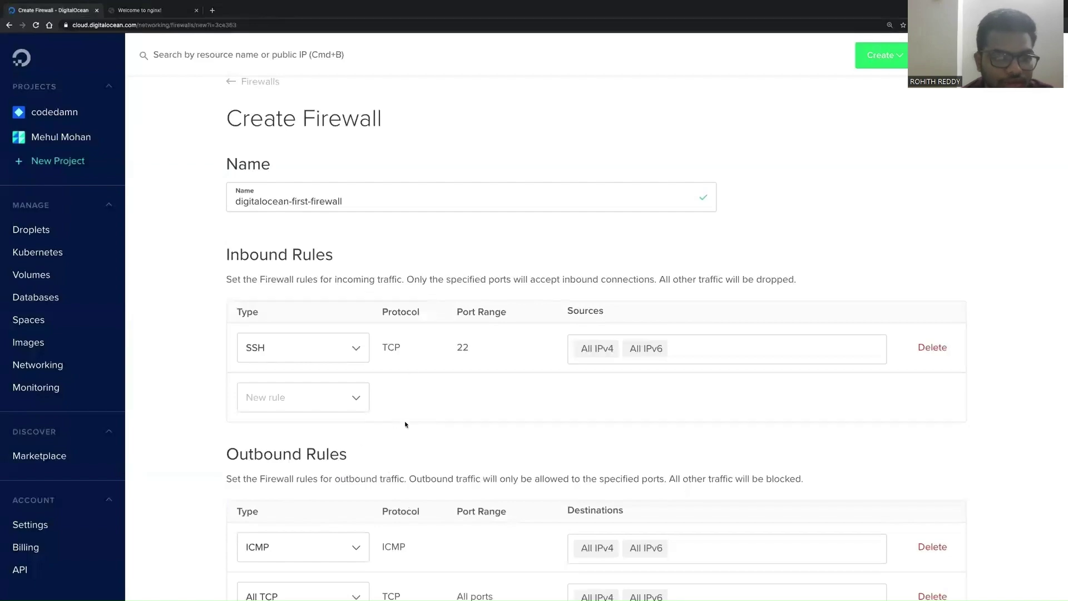
Step: Examine the new firewall's default inbound and outbound rules and the rule types available for inbound traffic
scroll(405, 424, down, 6)
scroll(405, 424, up, 2)
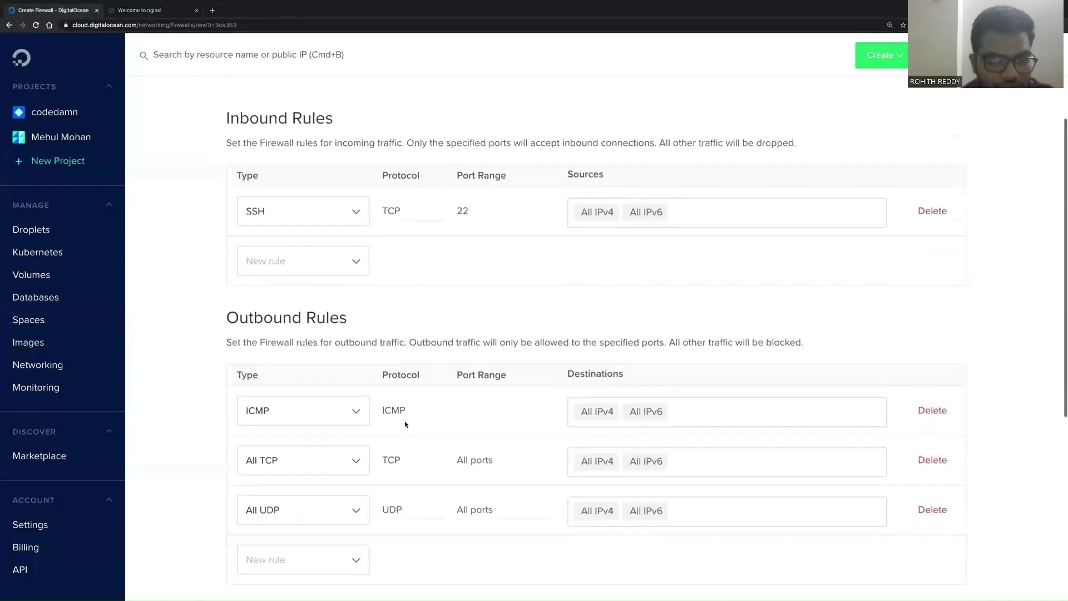
scroll(405, 425, up, 3)
scroll(405, 425, up, 1)
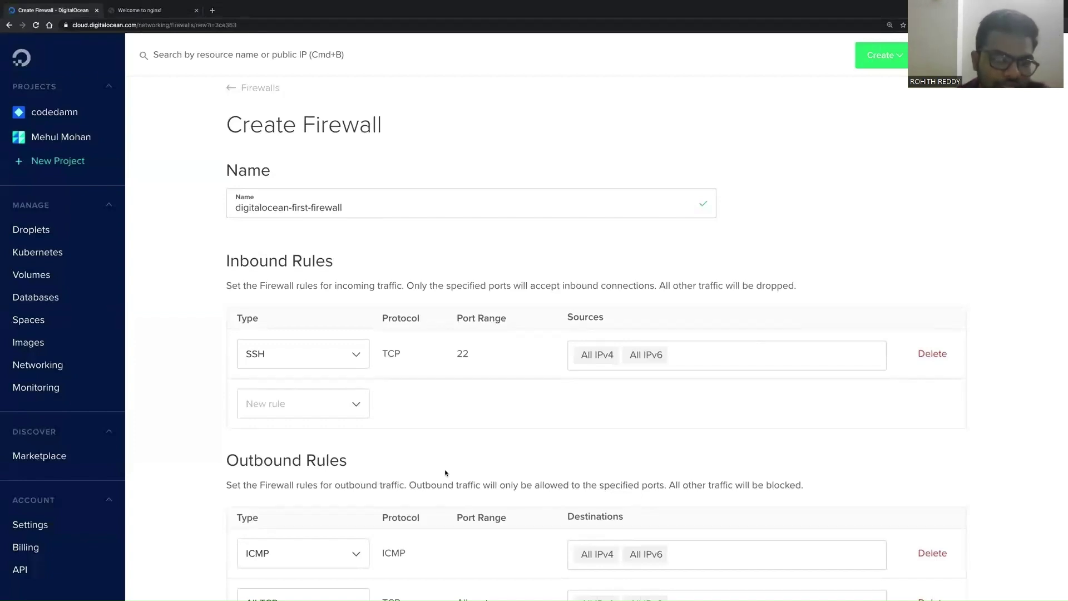
scroll(445, 473, up, 2)
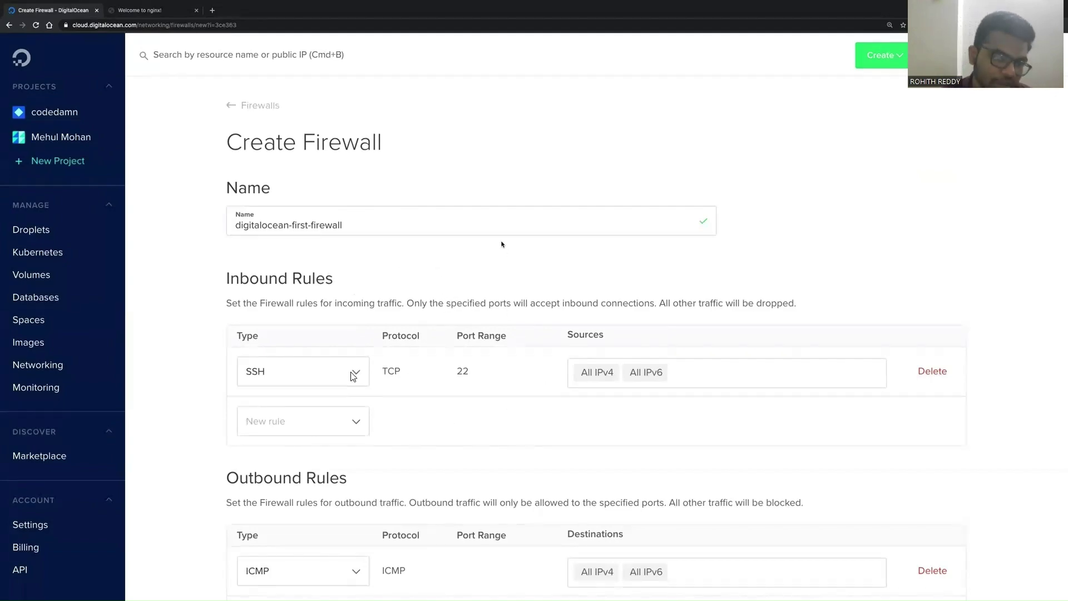
scroll(502, 243, down, 4)
scroll(356, 286, up, 6)
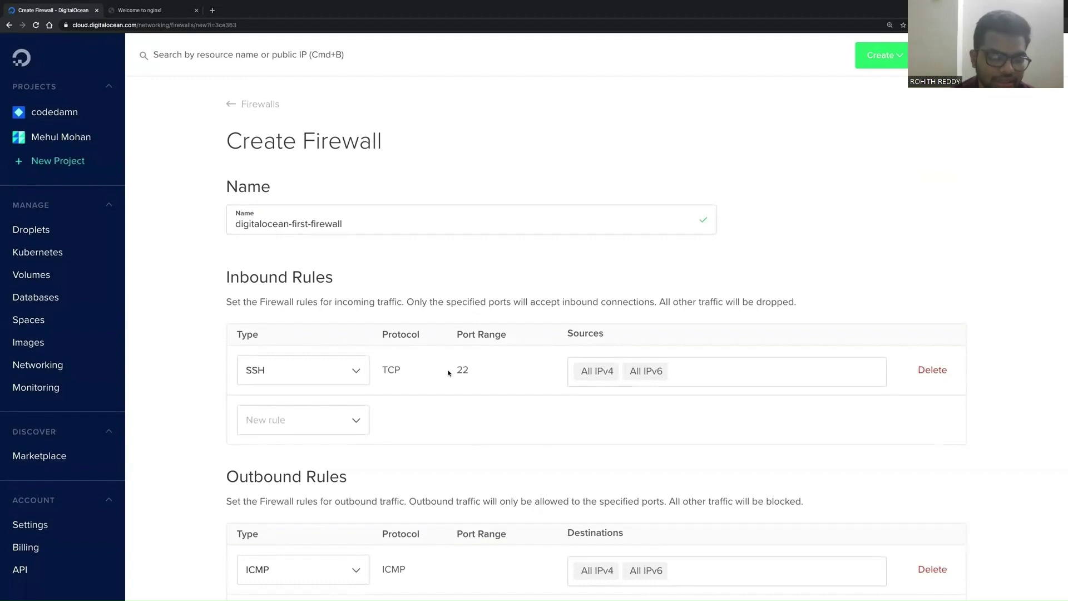
scroll(449, 373, down, 5)
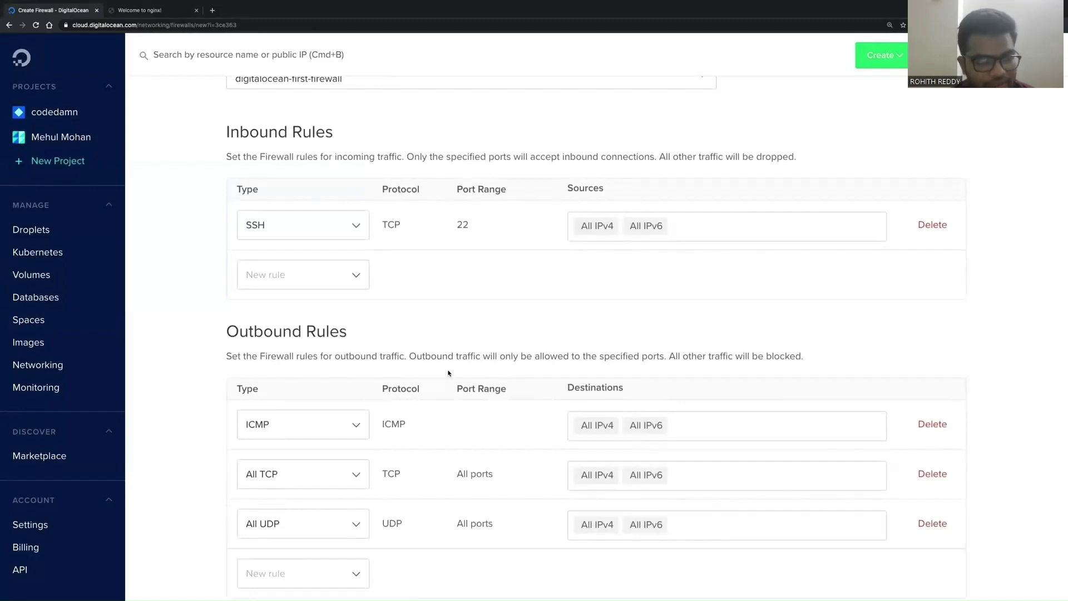
scroll(449, 373, up, 5)
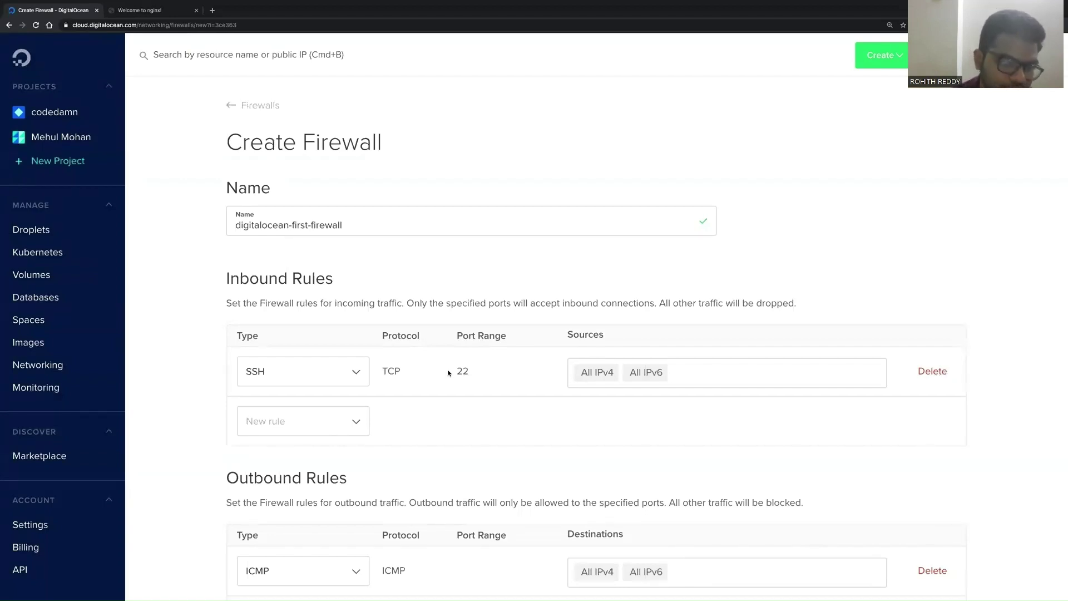
click(357, 423)
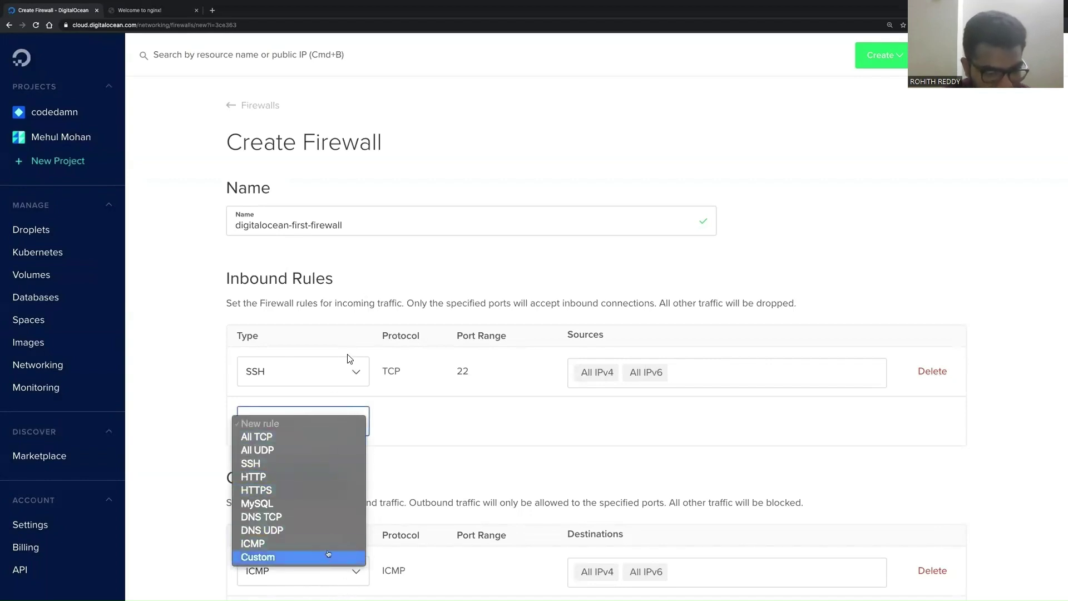
click(413, 451)
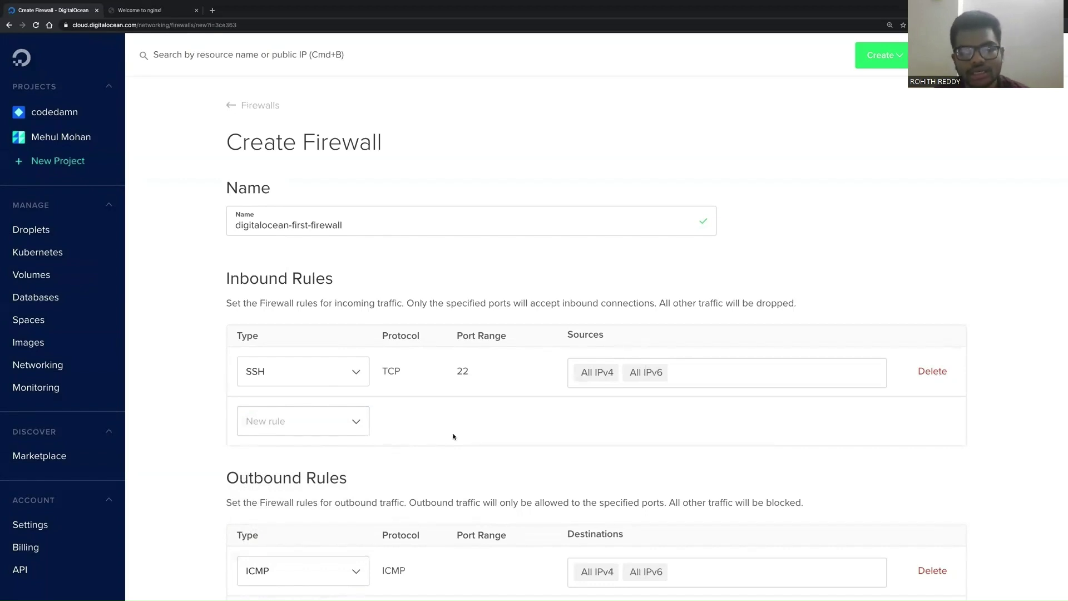
scroll(454, 437, down, 3)
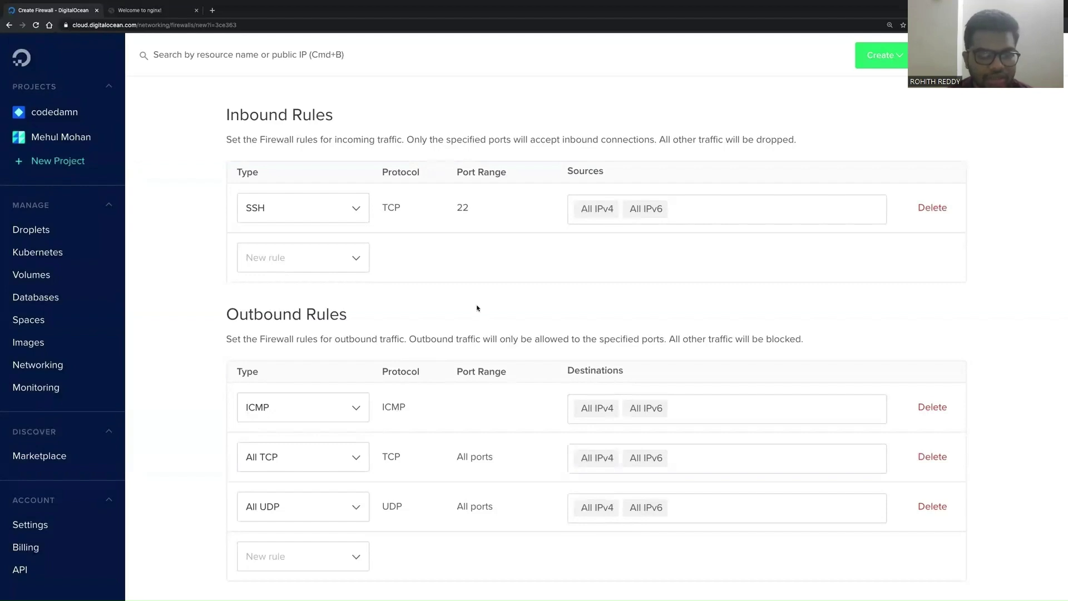
scroll(477, 306, up, 2)
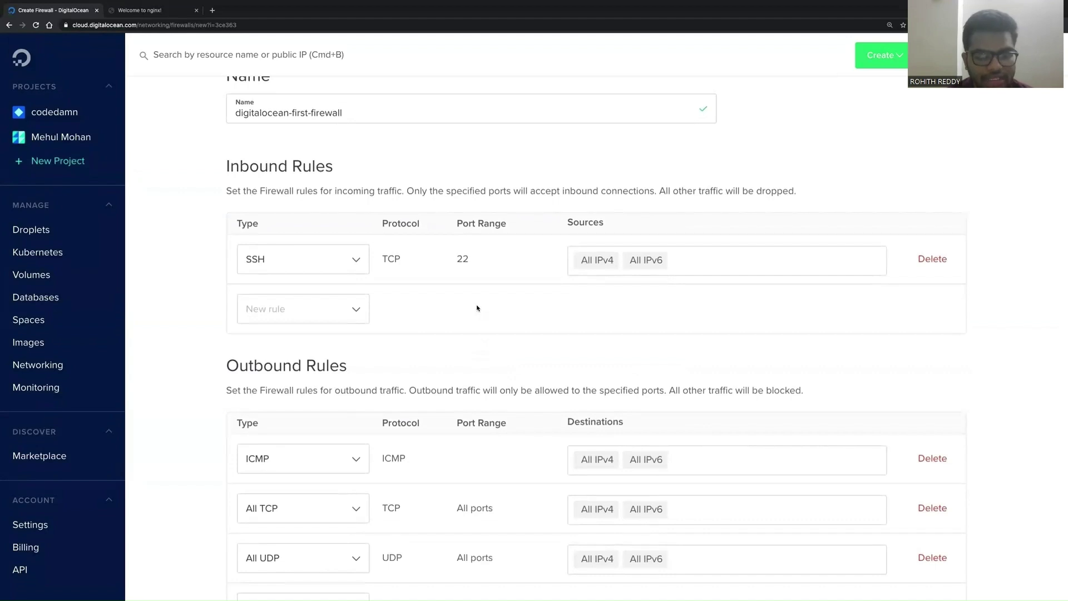
Step: Add HTTP and HTTPS inbound rules to the firewall
key(super+plus)
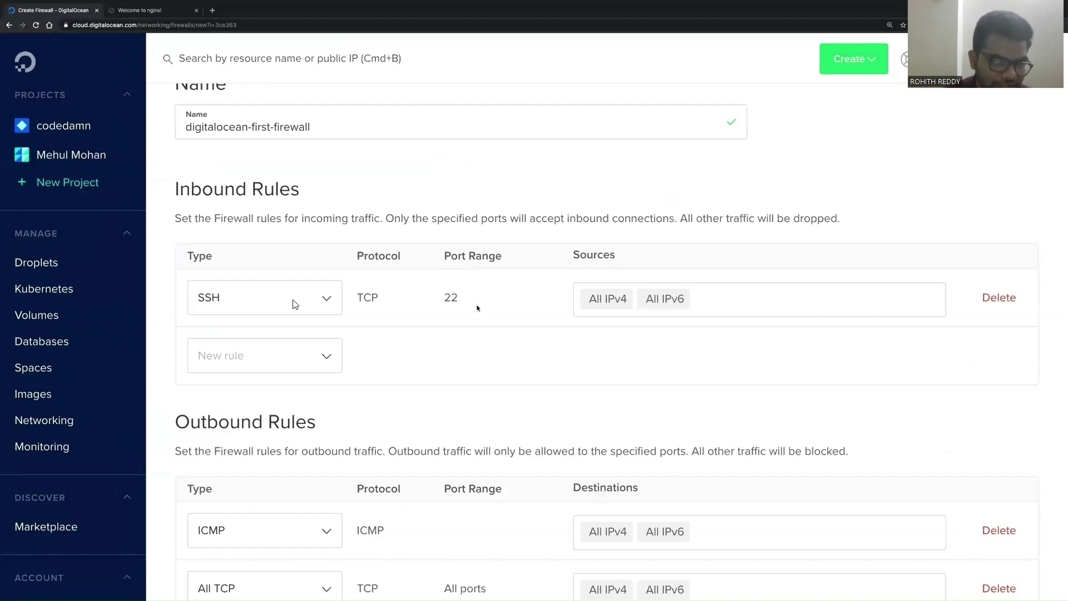
scroll(331, 358, down, 2)
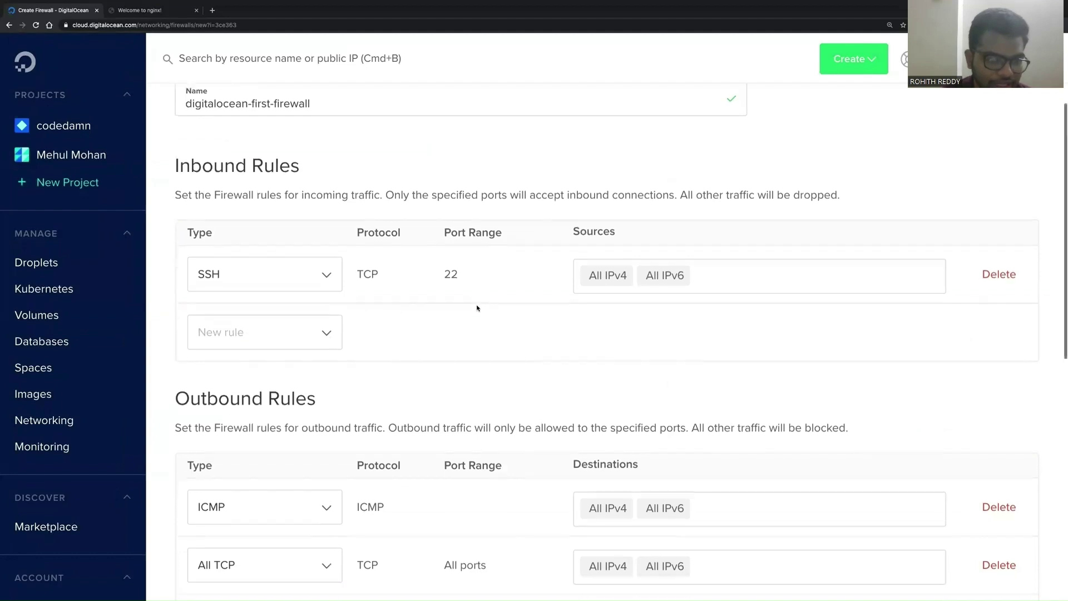
scroll(332, 358, down, 1)
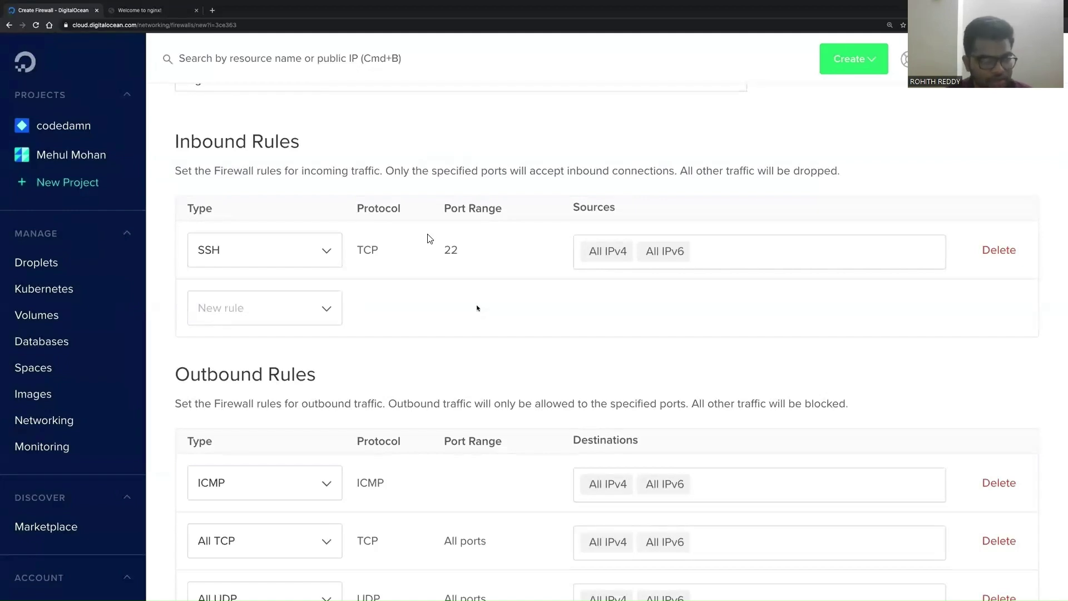
key(Right)
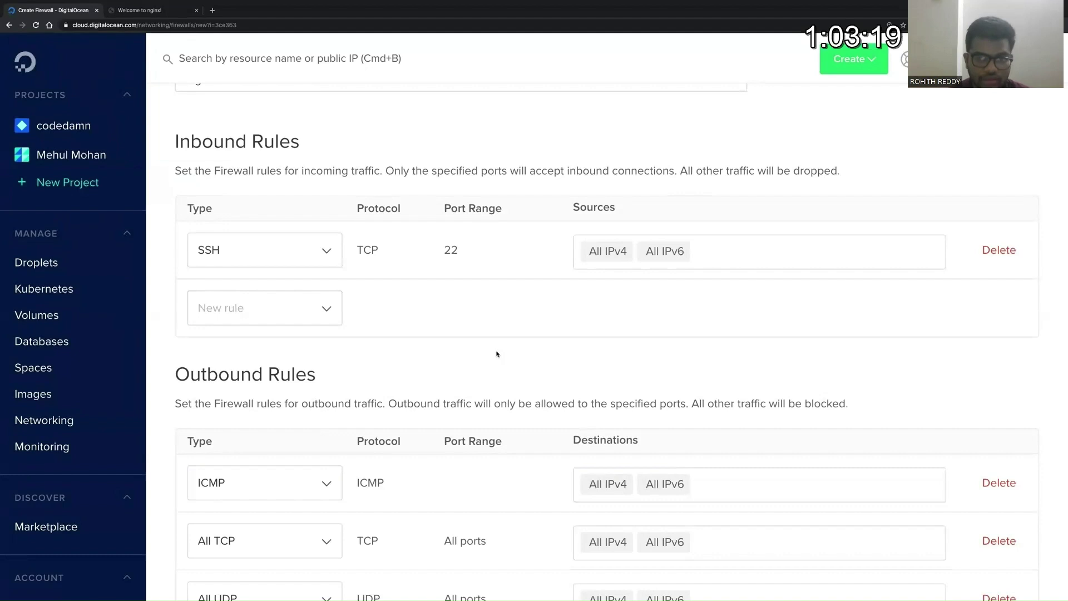
double_click(374, 252)
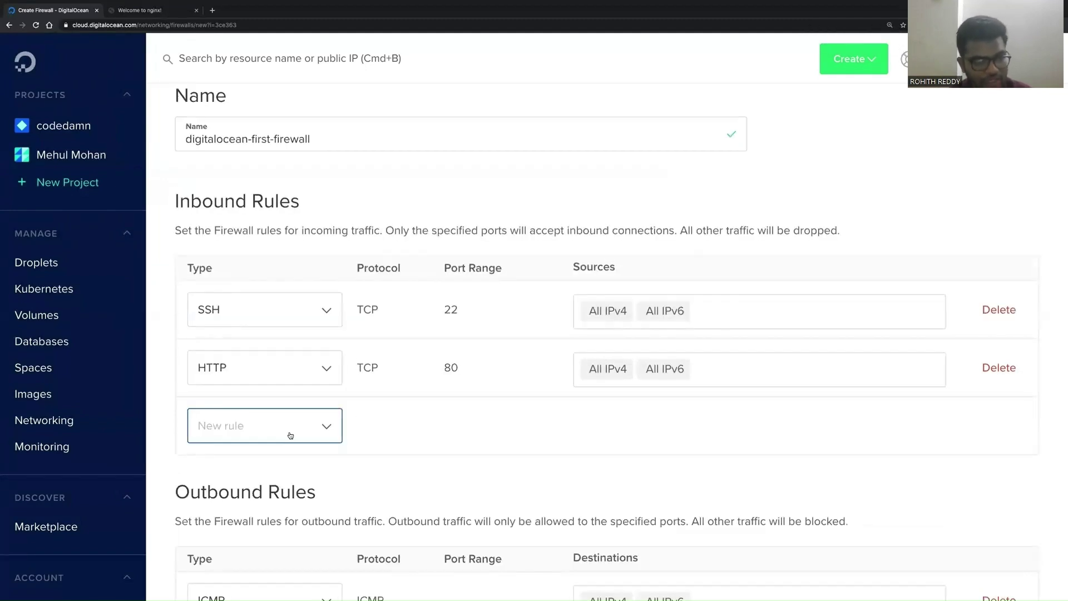
click(290, 436)
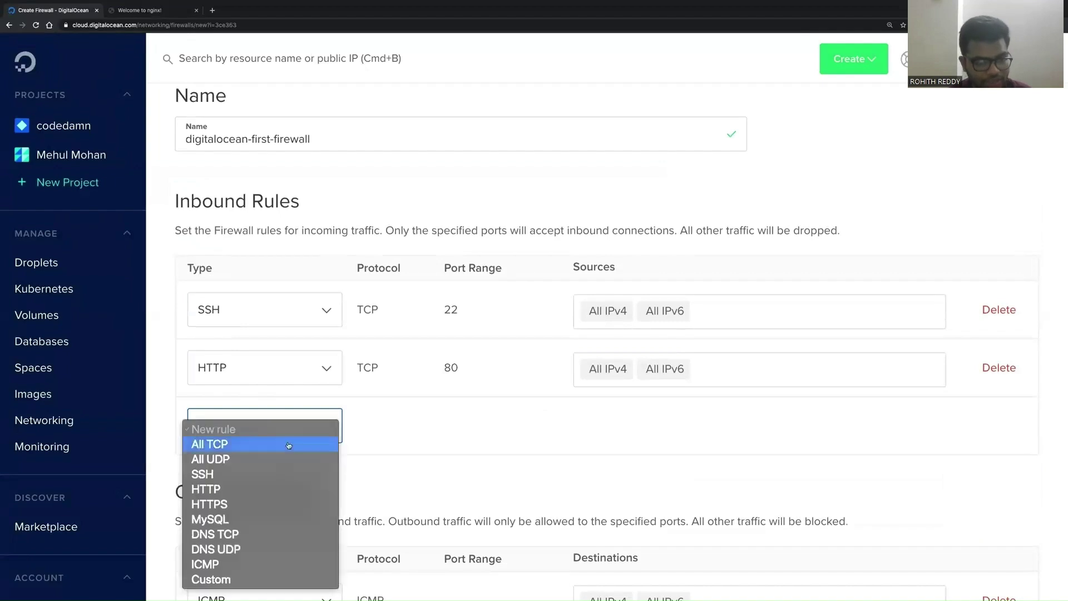
click(268, 504)
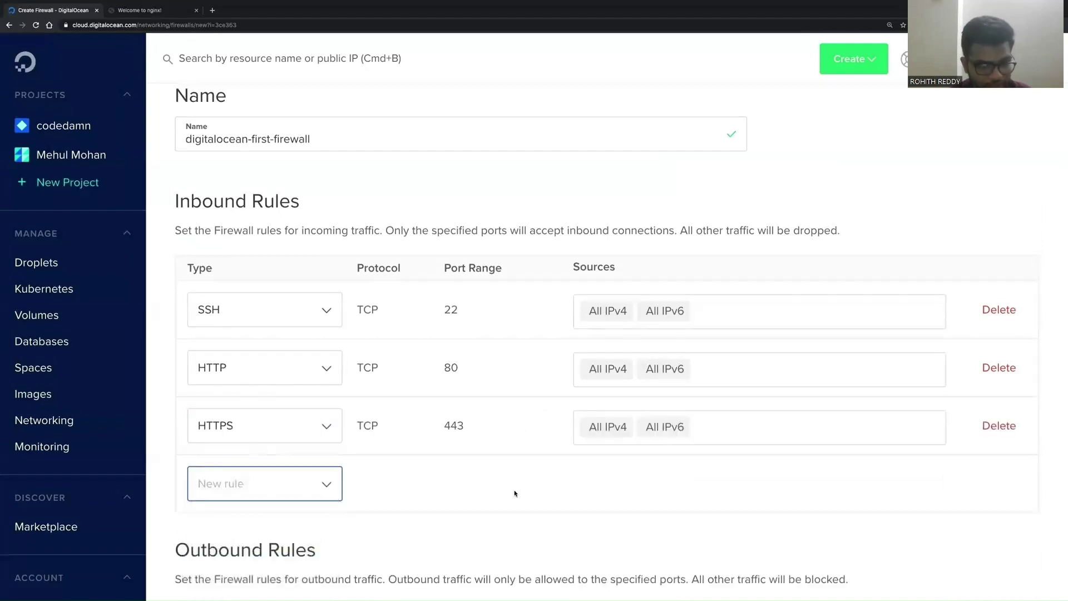
Step: Change the HTTP inbound rule to a Custom TCP rule on port 80
scroll(515, 493, up, 2)
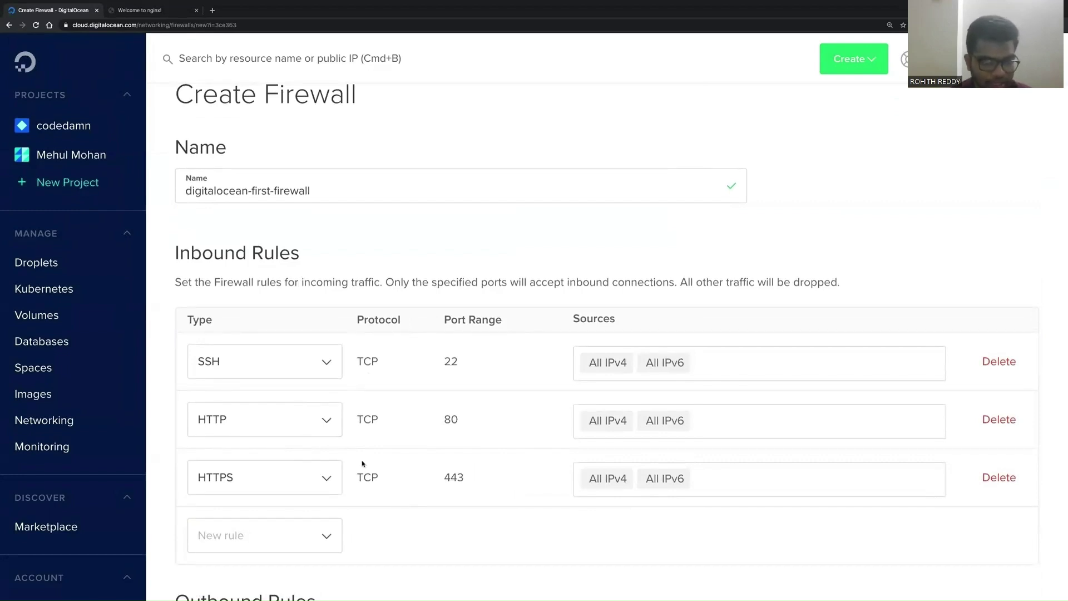
click(226, 423)
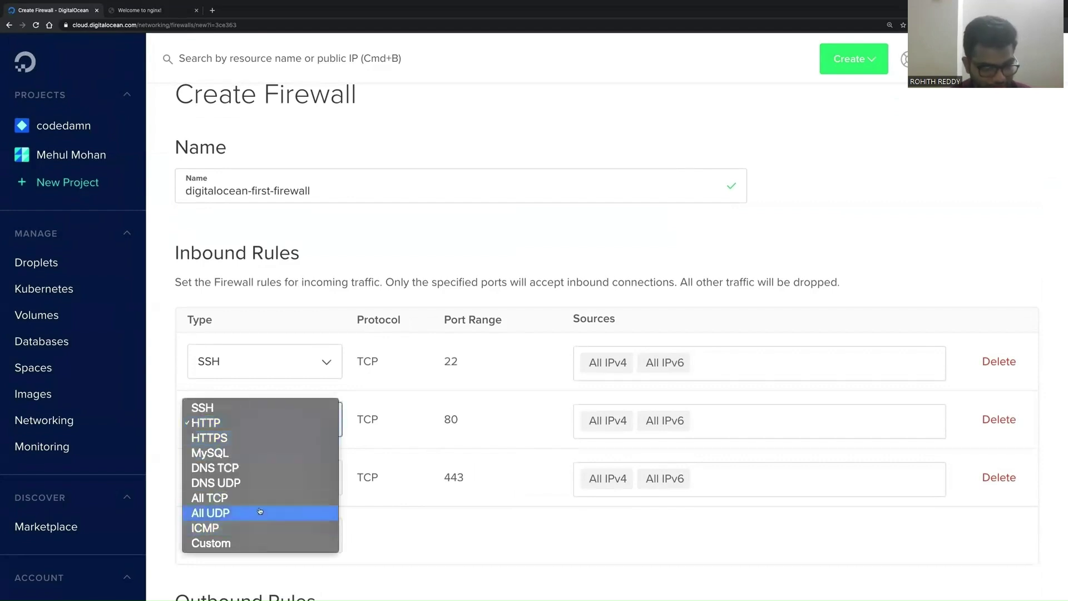
click(252, 542)
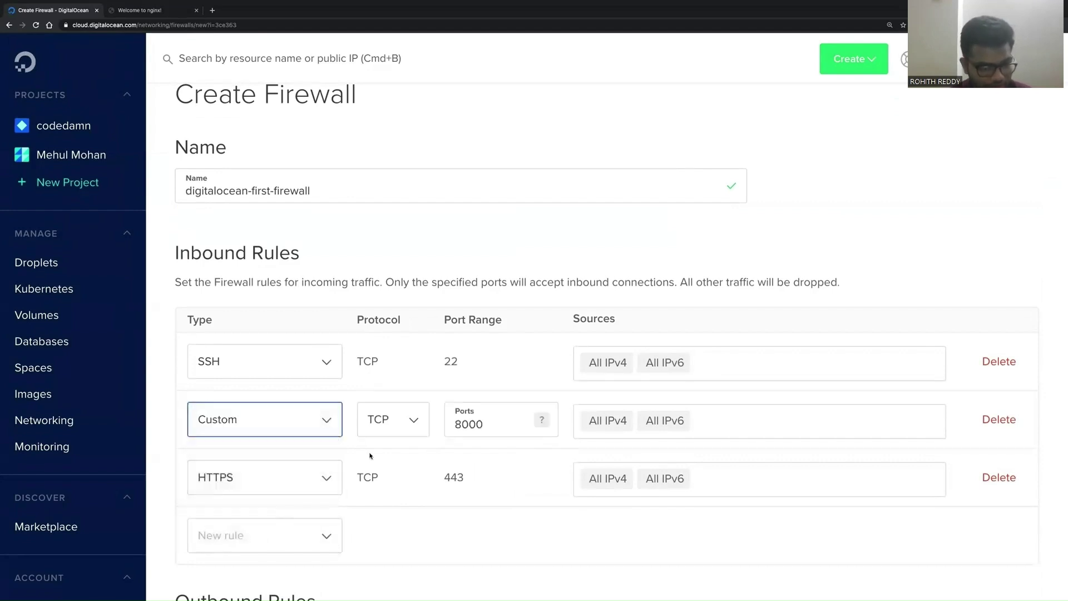
click(396, 427)
click(451, 456)
double_click(471, 425)
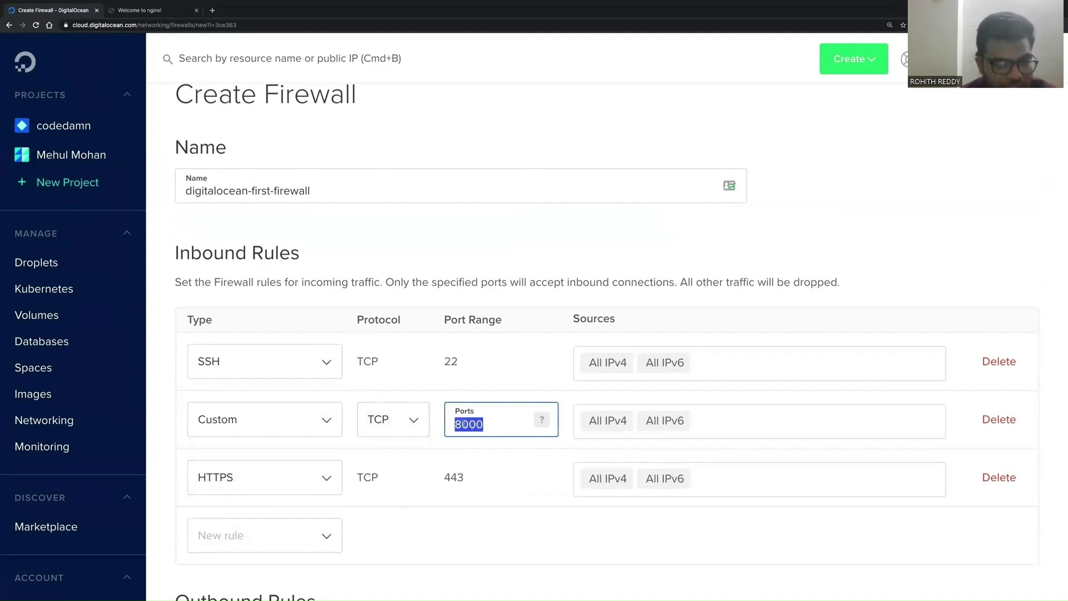
text(80)
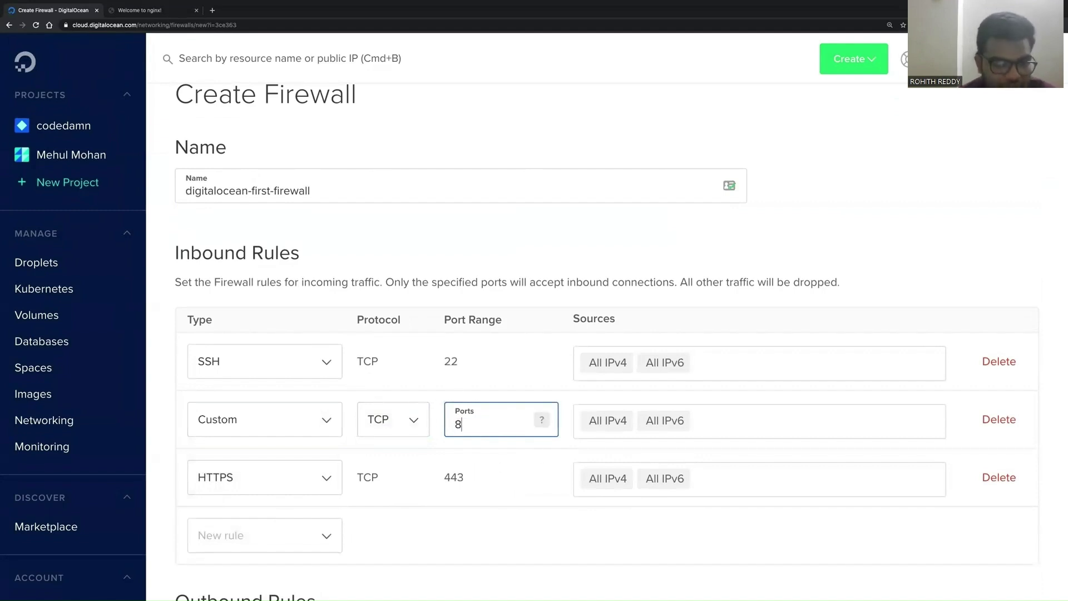
click(473, 443)
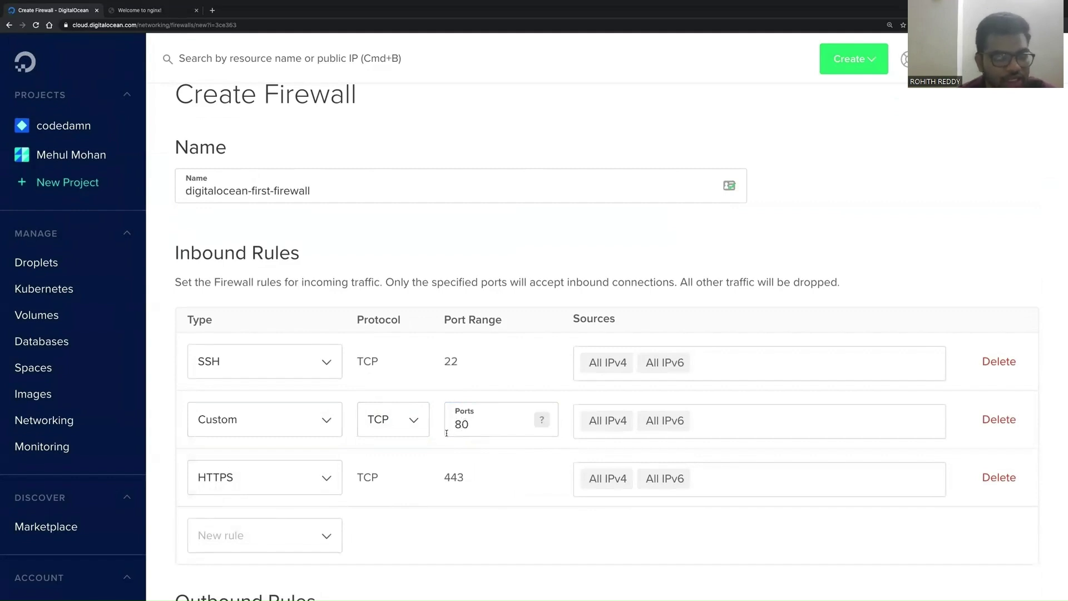
Step: Restore the second inbound rule's type to HTTP
click(320, 429)
click(250, 304)
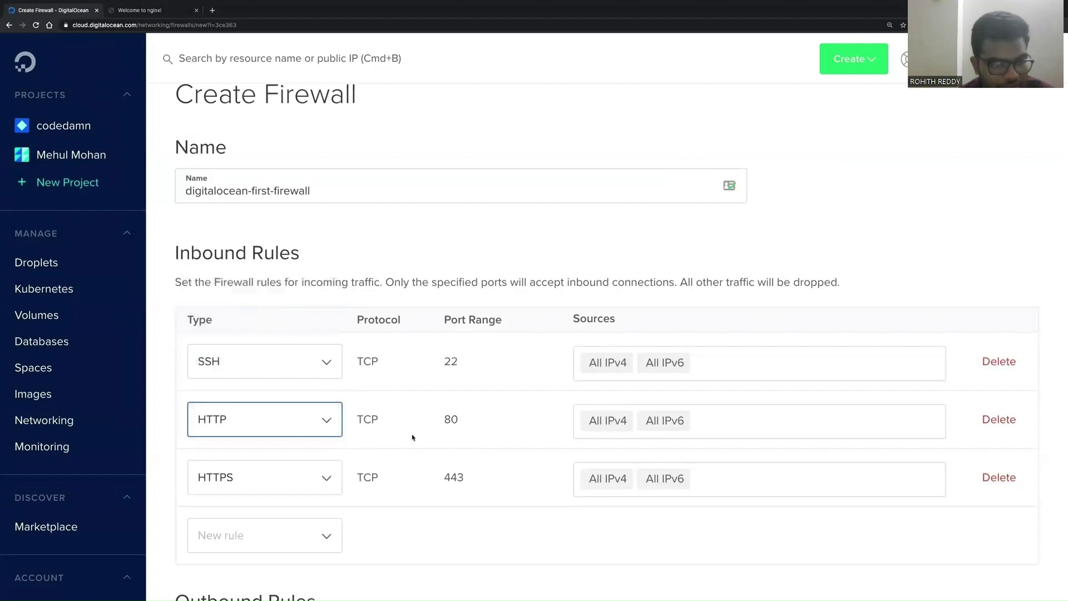
click(412, 438)
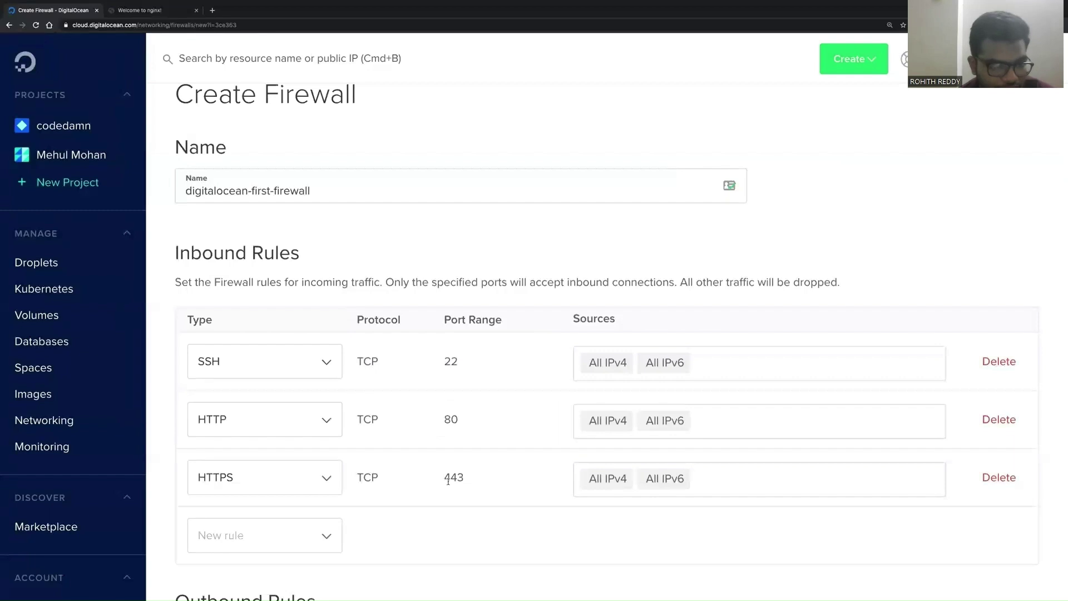
Step: Reload the droplet's nginx welcome page, check its address, and return to the firewall form
scroll(449, 481, down, 1)
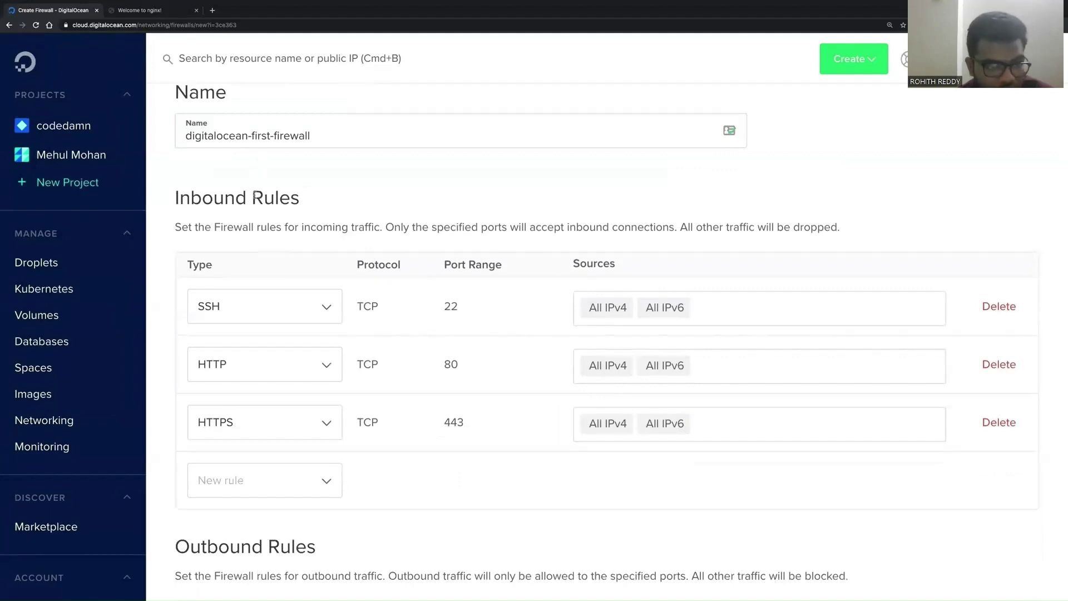
triple_click(254, 195)
key(ctrl+Tab)
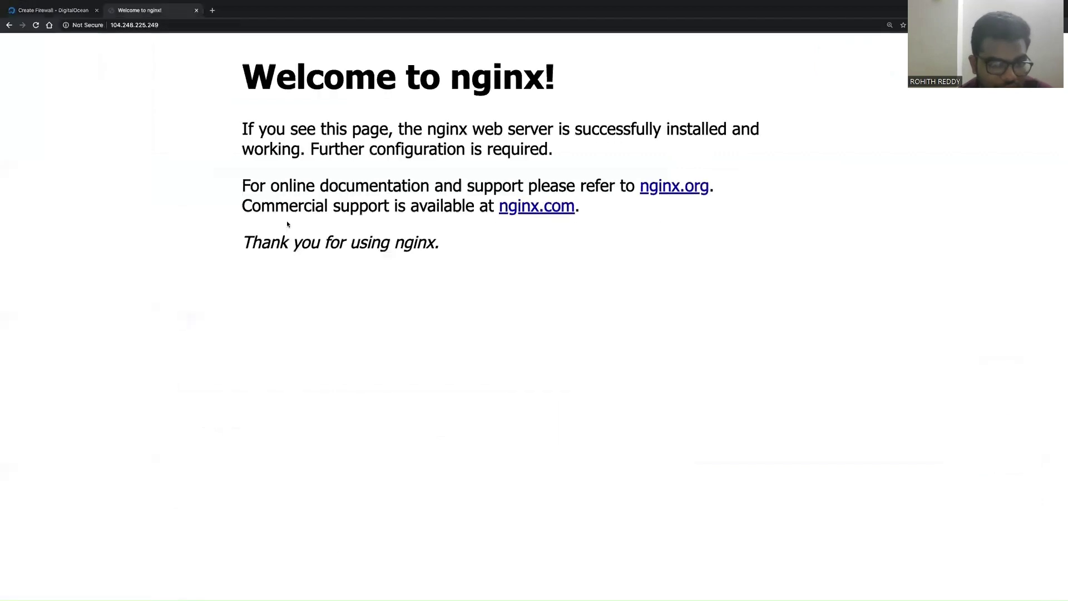
key(ctrl+r)
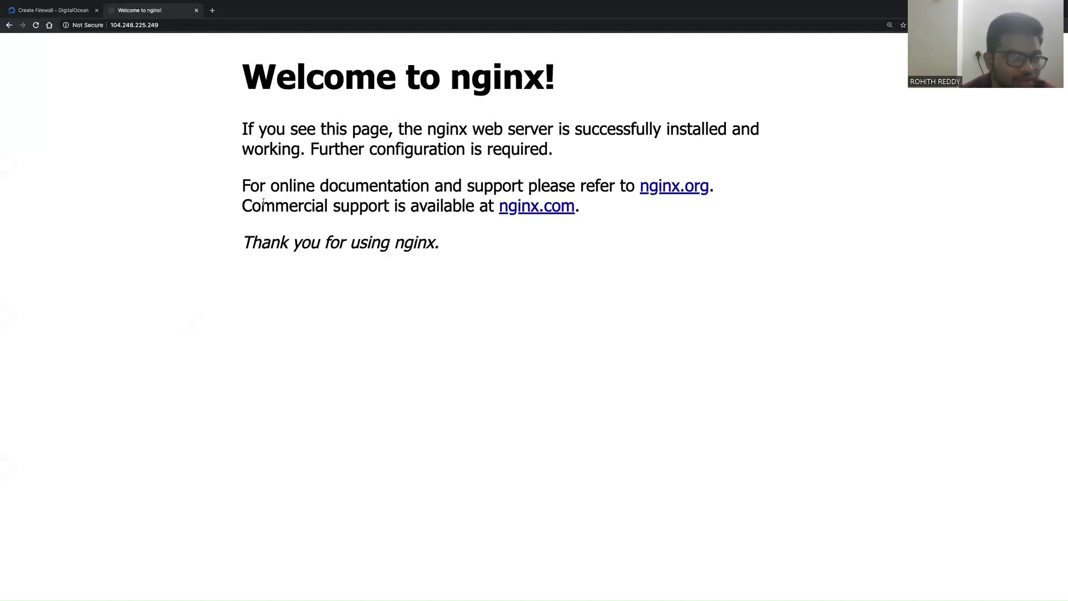
click(146, 26)
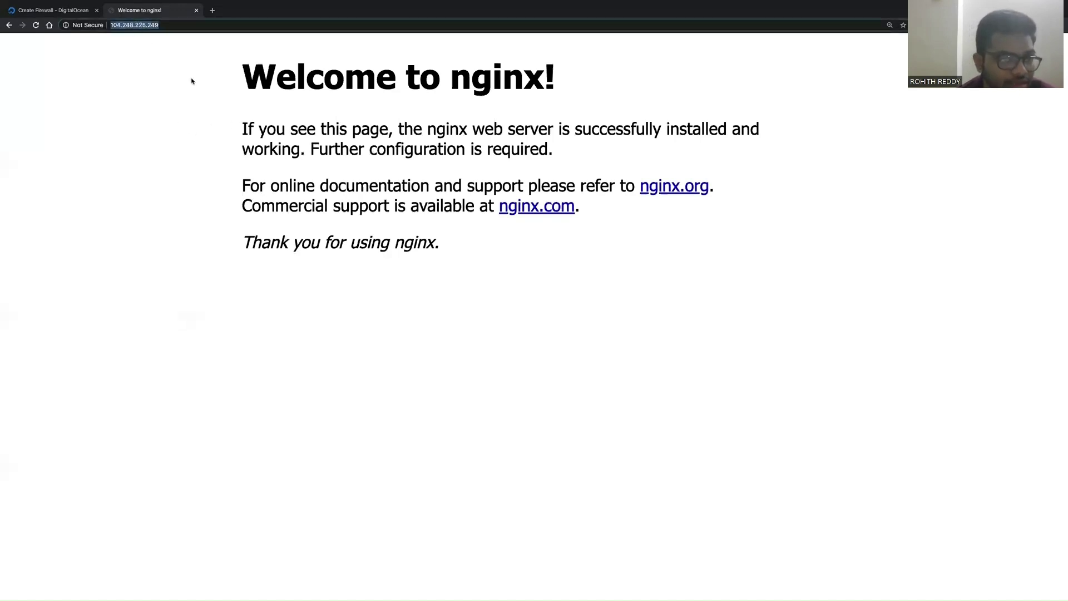
click(257, 185)
key(ctrl+shift+Tab)
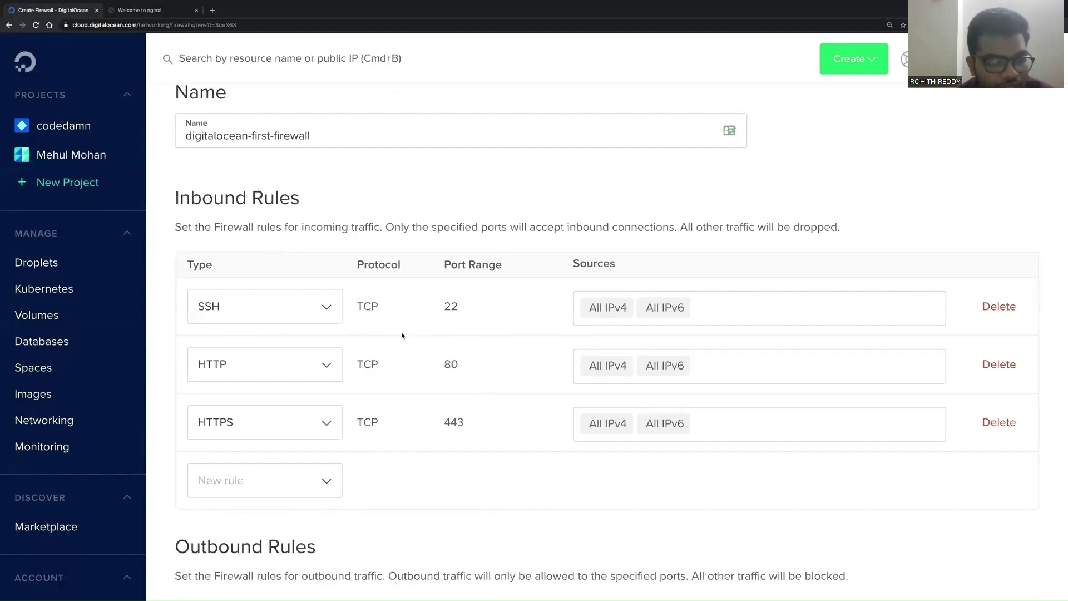
Step: Switch to the iTerm terminal and run curl google.com on the droplet to test outbound traffic
scroll(402, 335, down, 7)
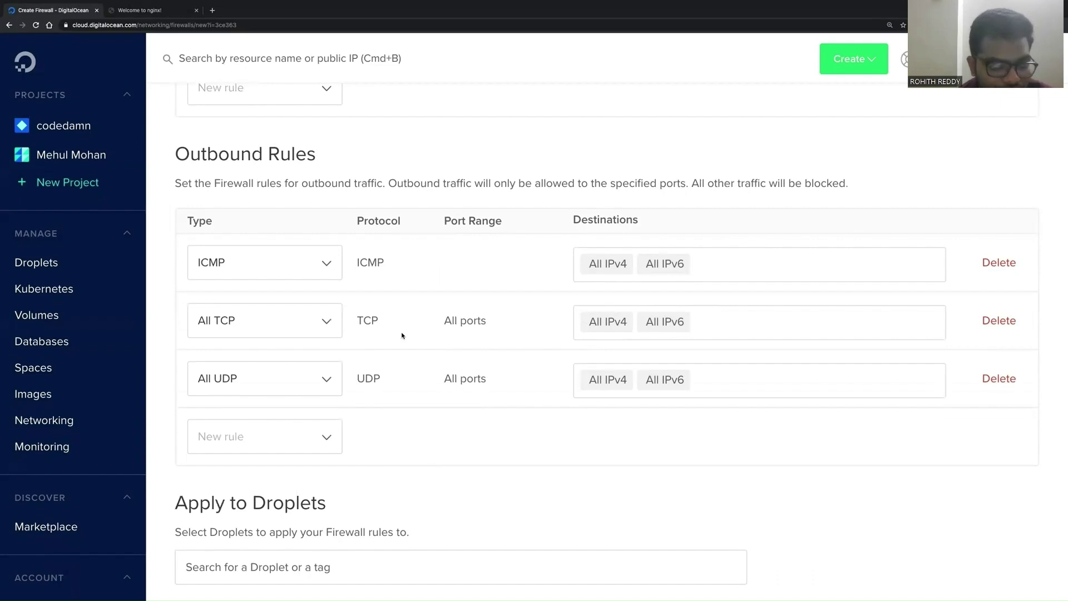
key(ctrl+Up)
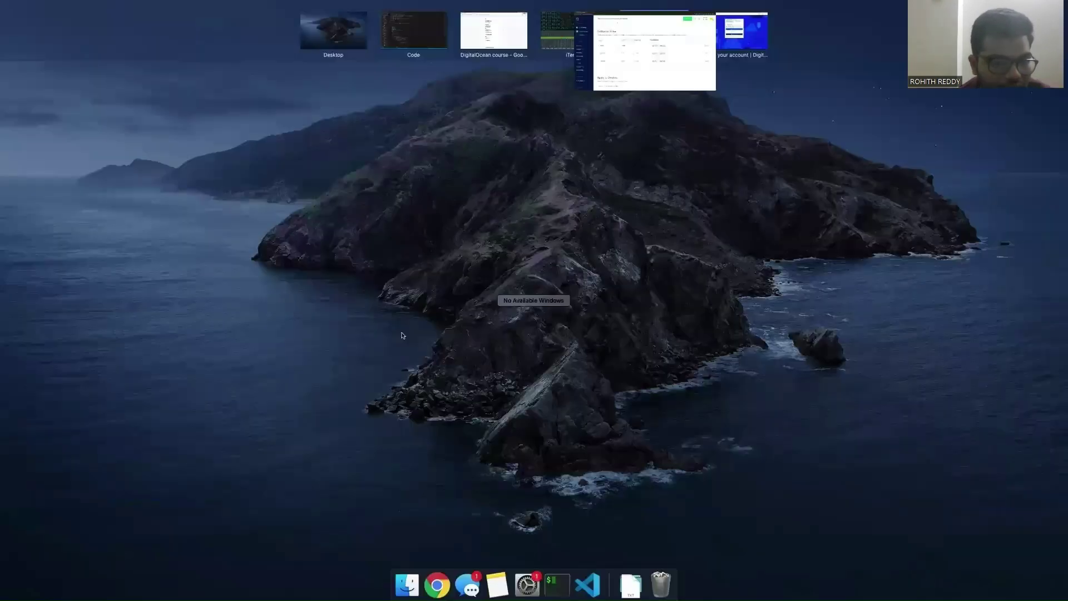
click(559, 38)
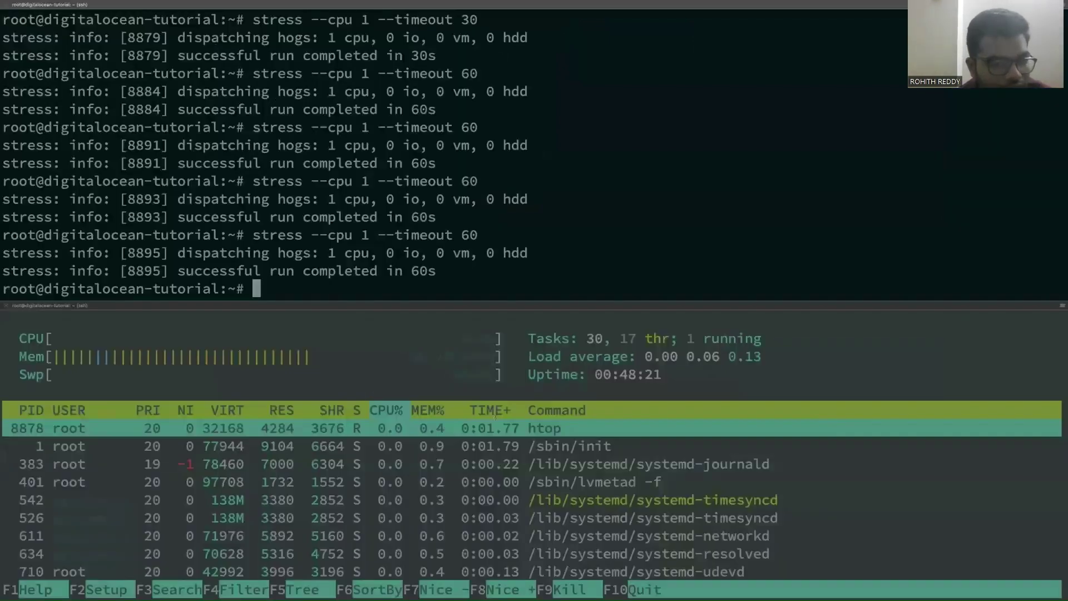
text(cur)
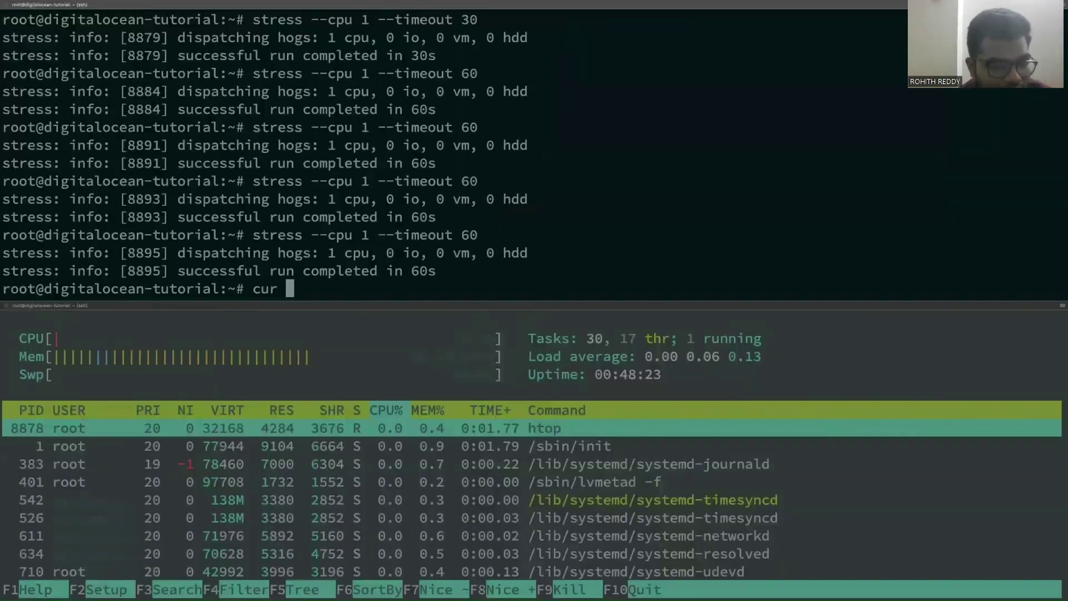
text(l google)
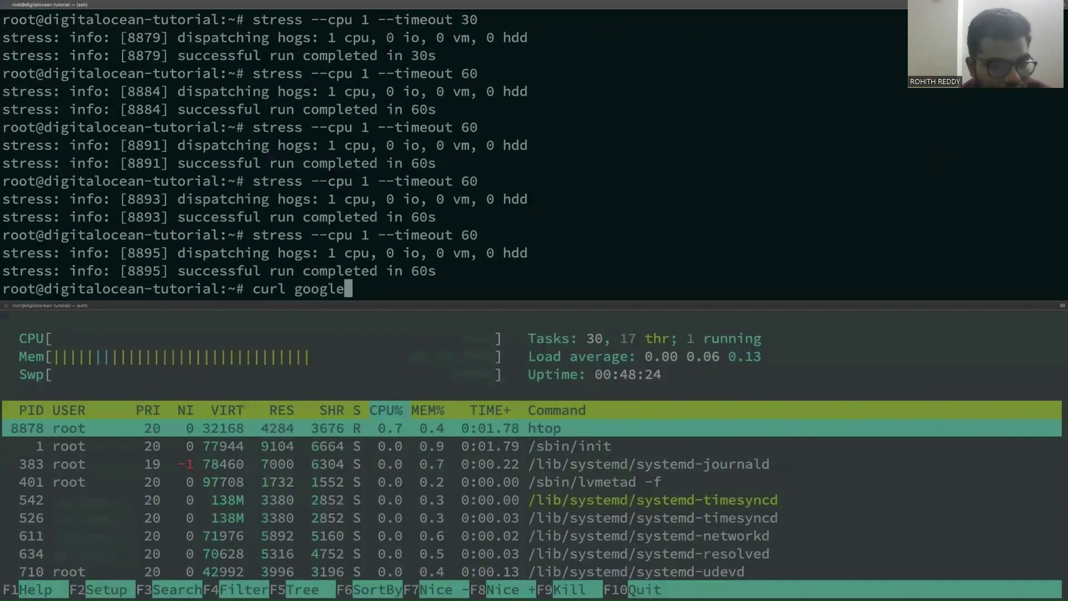
text(.com)
key(Return)
Step: Quit htop in the second terminal pane, exit its droplet session and close that pane
click(433, 469)
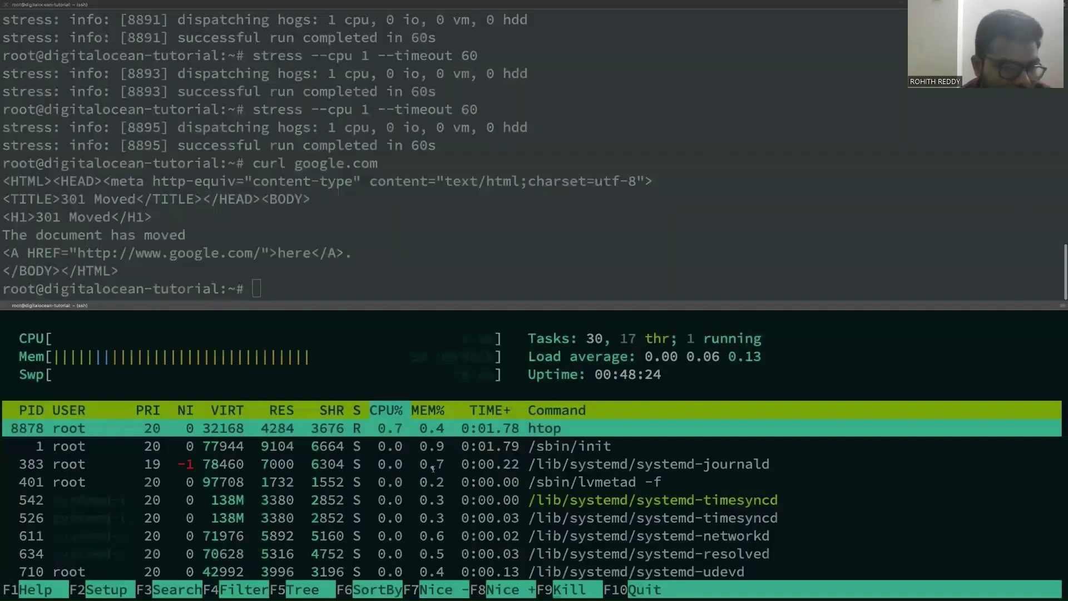
text(qexi)
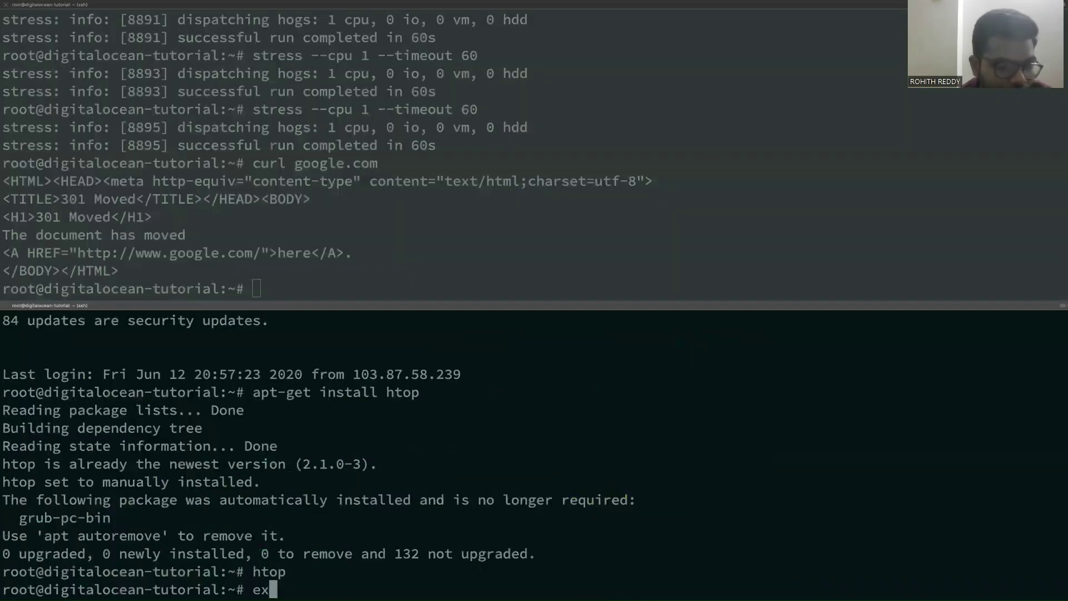
text(t)
key(Return)
text(exit)
key(Return)
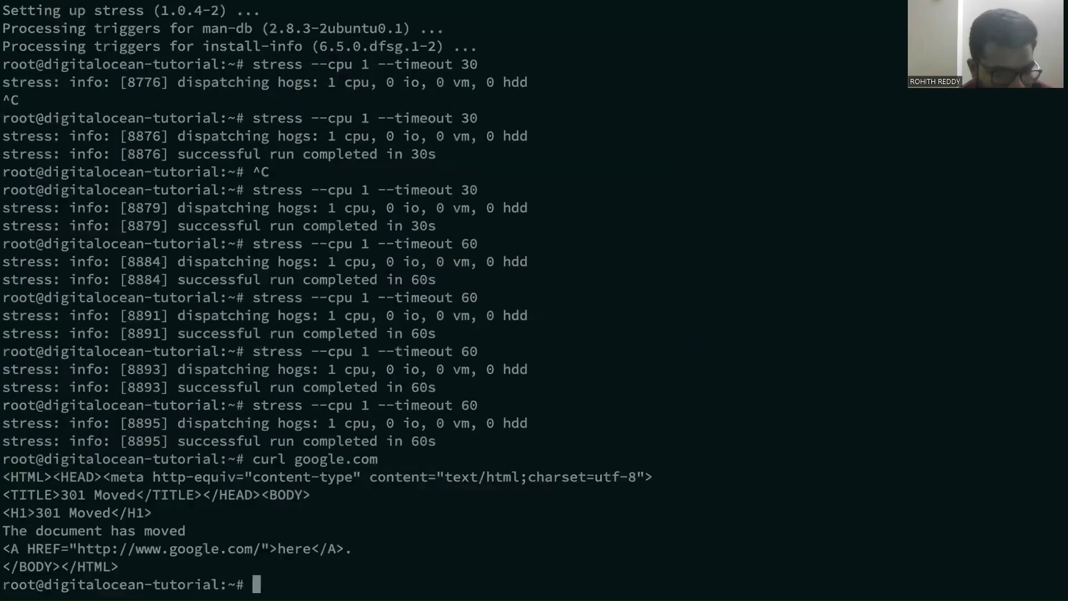
Step: Return to the firewall form in the browser and replace the SSH inbound rule's sources with 1.1.1.1
triple_click(295, 548)
key(ctrl+Right)
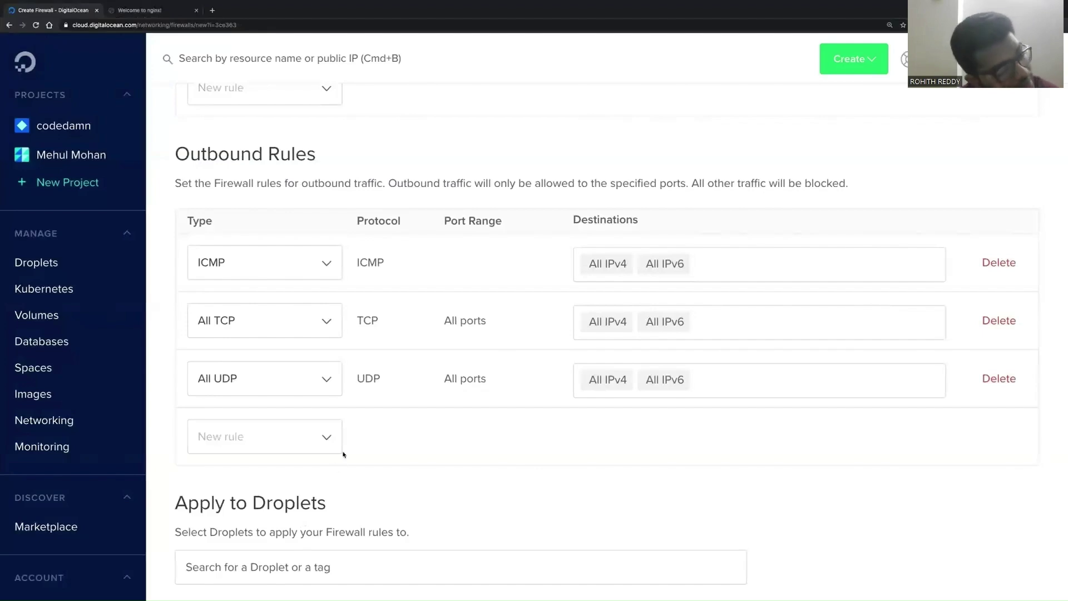
scroll(430, 386, down, 3)
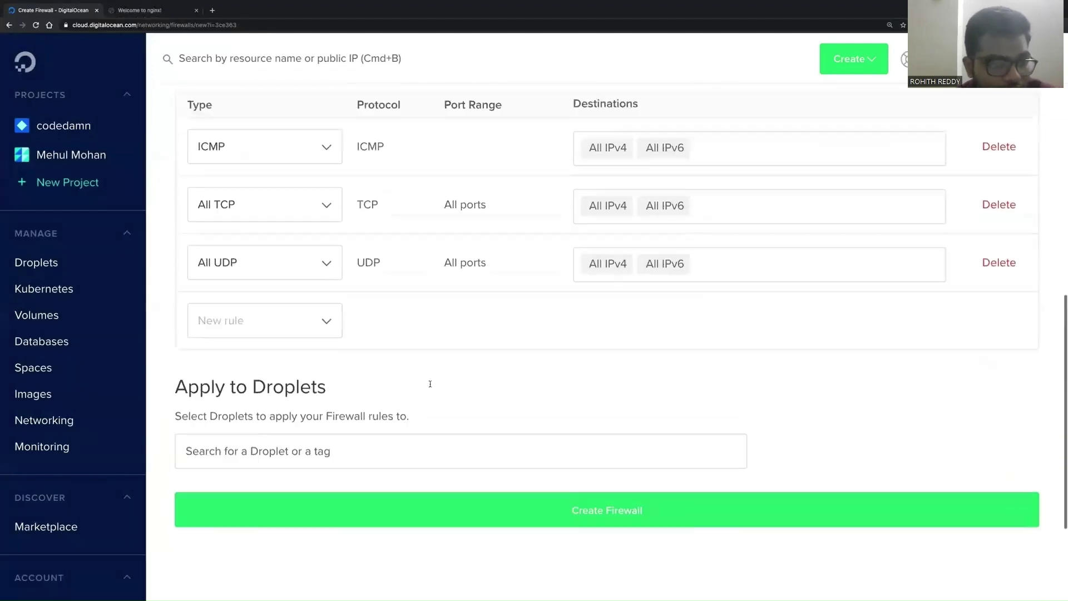
scroll(430, 386, up, 5)
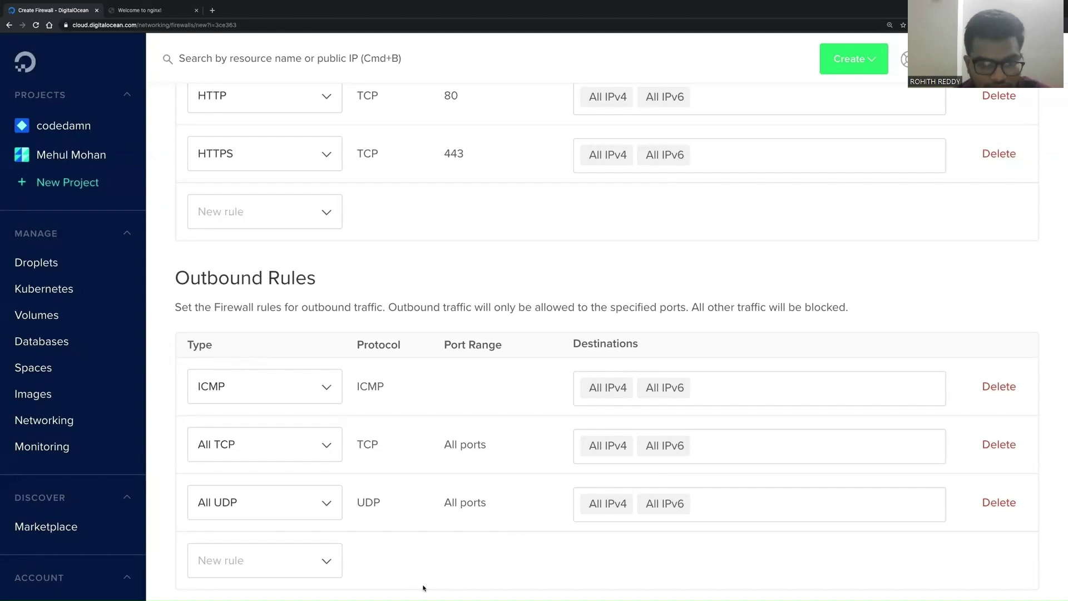
scroll(423, 588, down, 3)
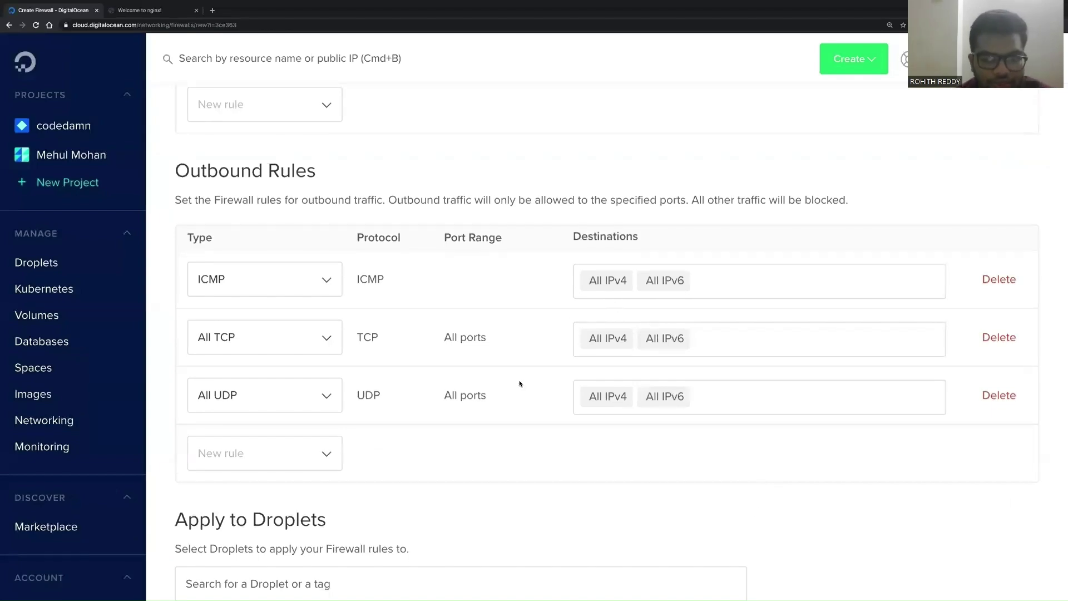
scroll(521, 384, up, 5)
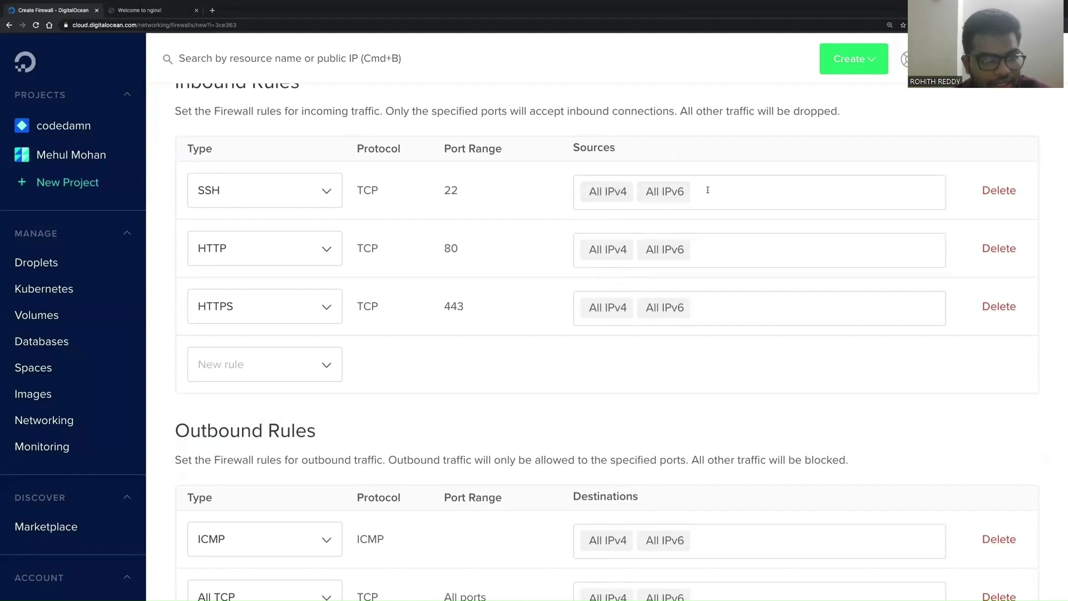
click(648, 192)
click(590, 193)
click(621, 194)
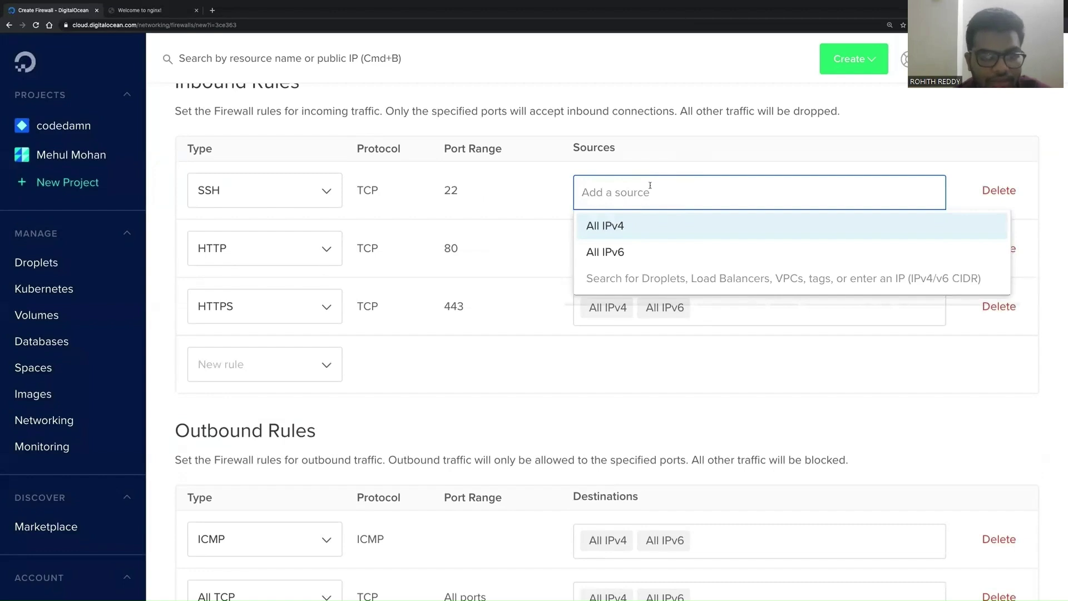
text(1.1.1.1)
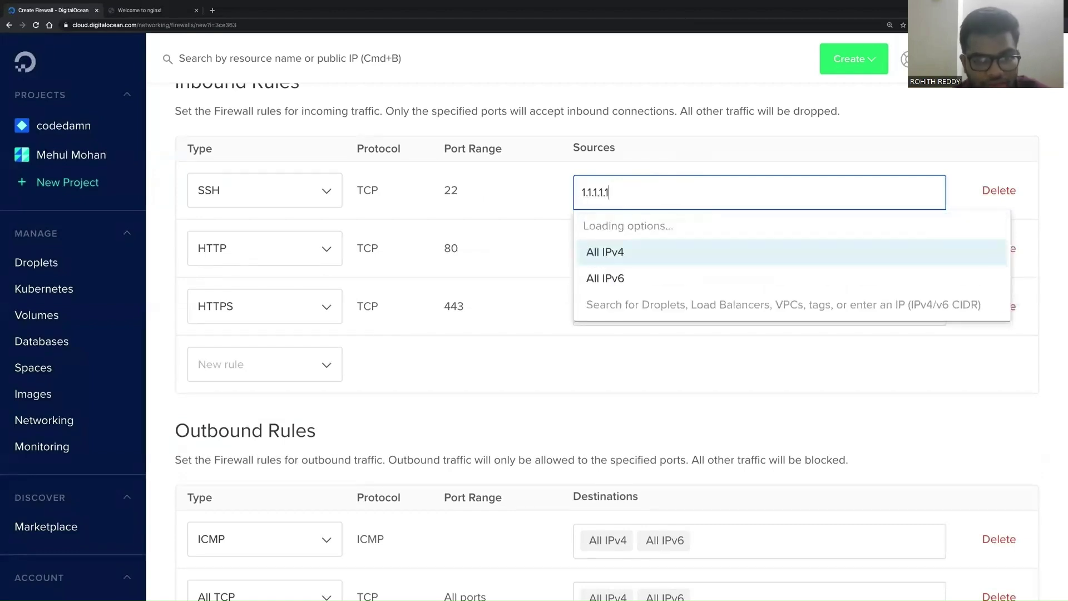
key(Return)
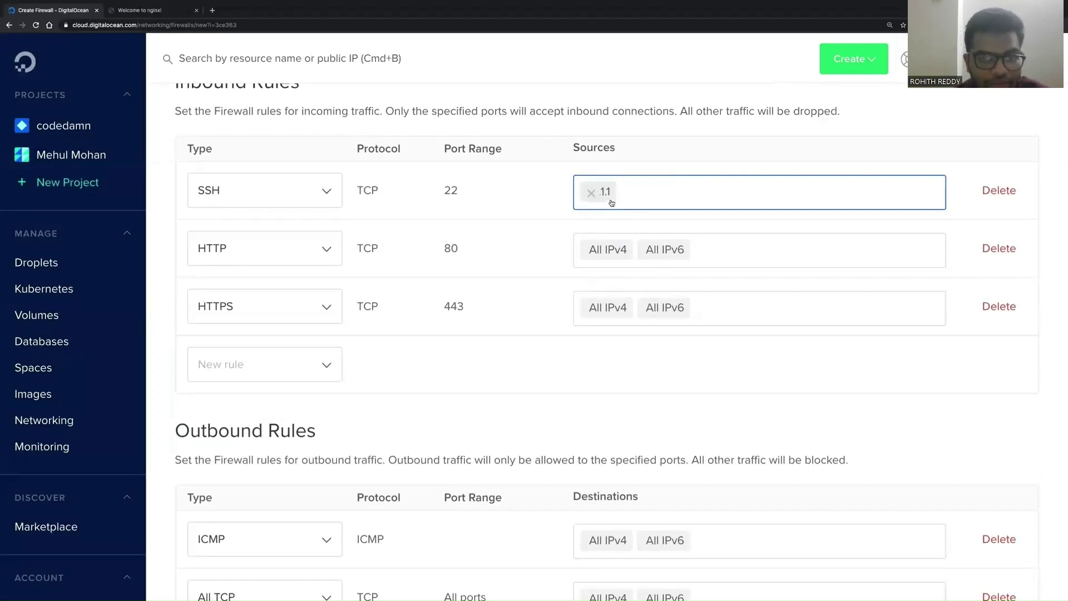
Step: Apply the firewall to the droplet found by searching for digitaloc, and create the firewall
scroll(425, 223, up, 2)
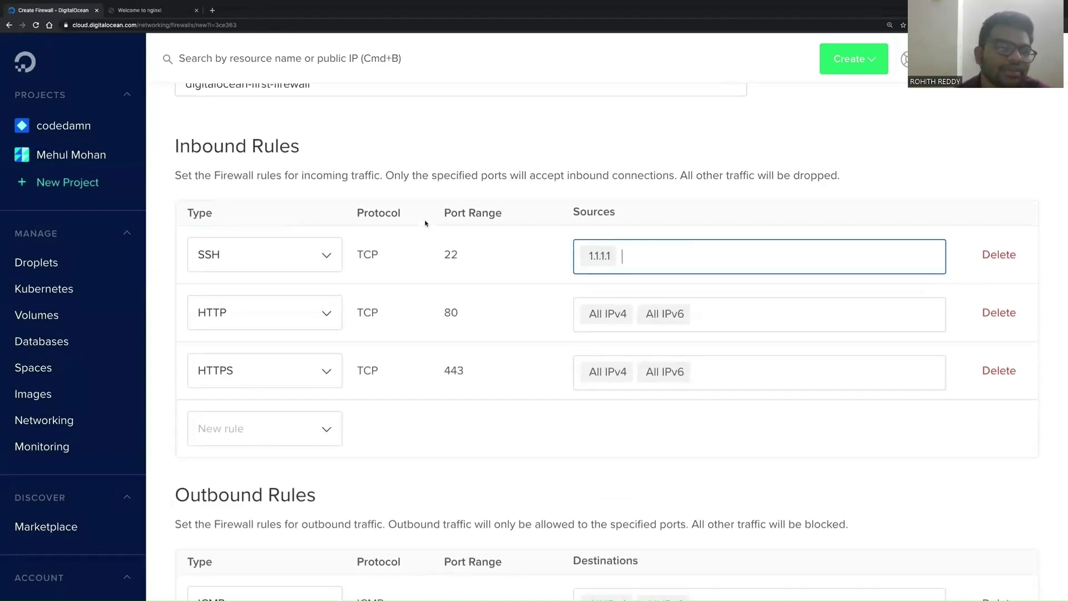
scroll(425, 224, up, 5)
scroll(425, 224, down, 15)
click(406, 276)
text(dig)
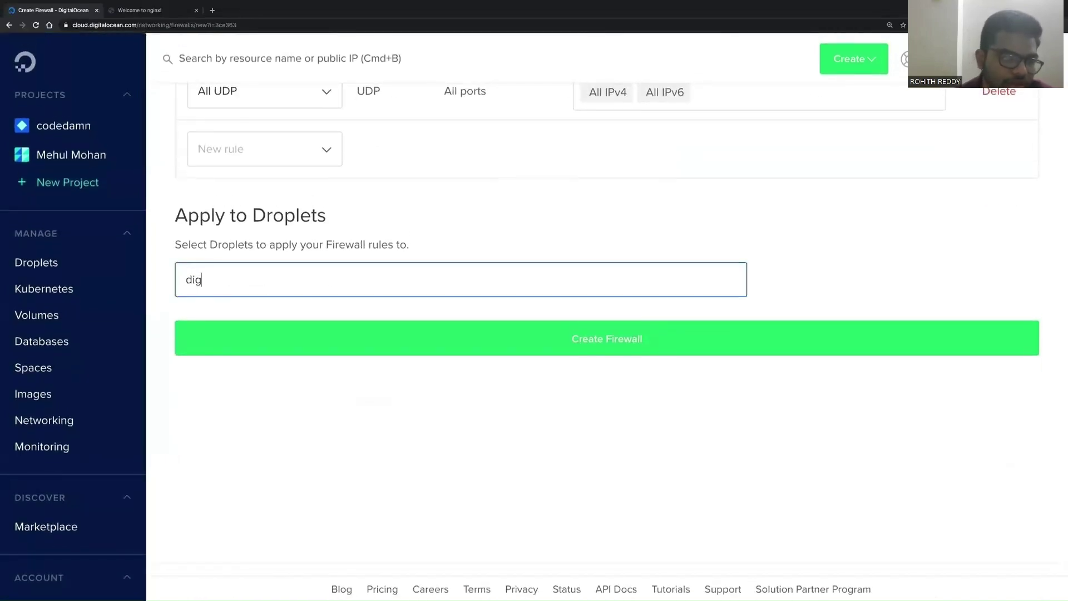
text(italoc)
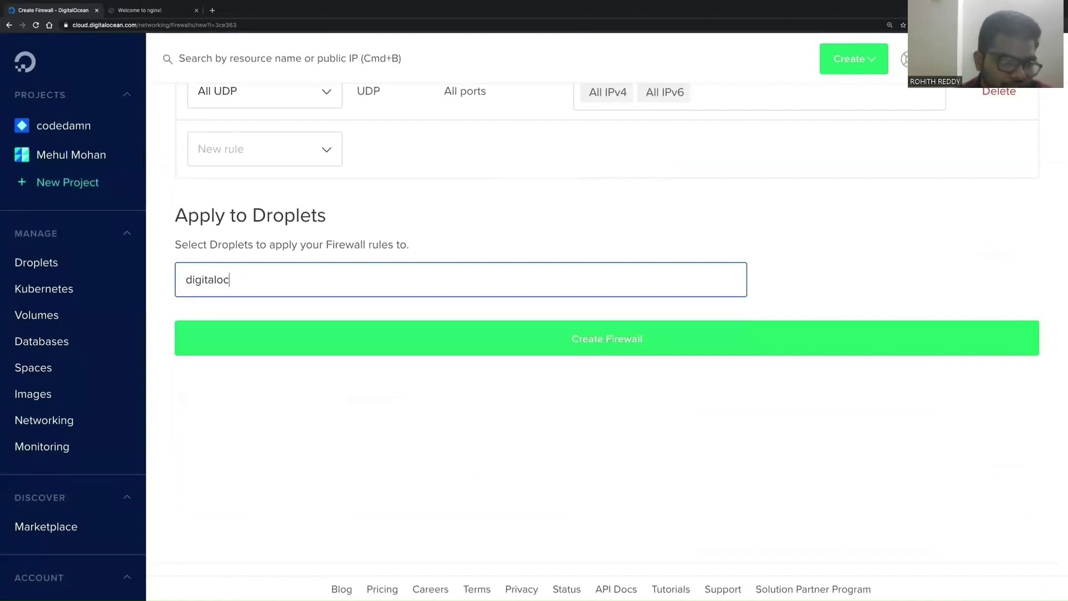
click(405, 336)
click(434, 341)
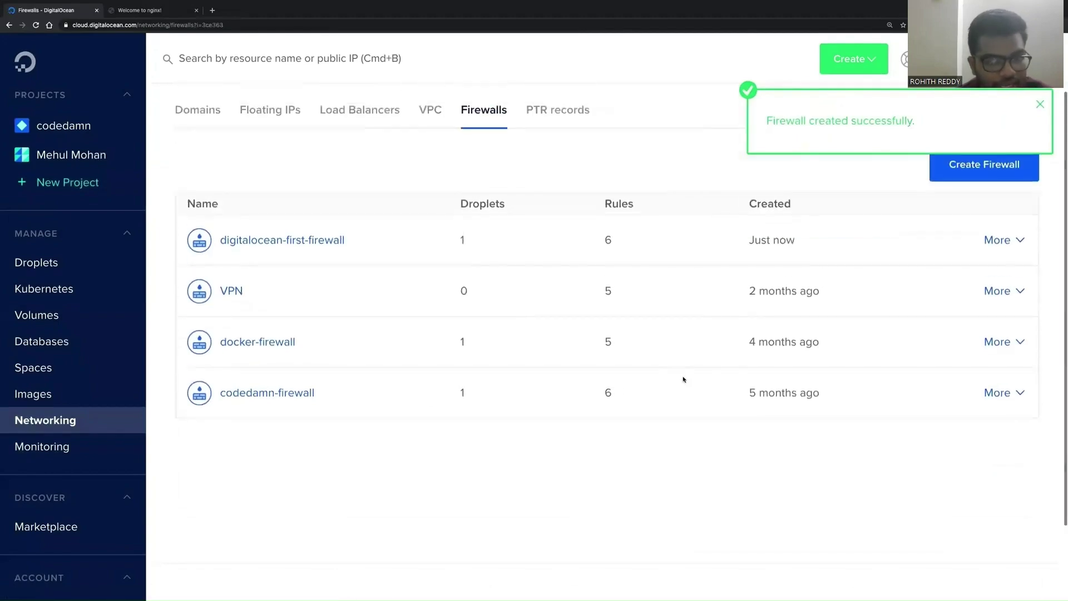
Step: Switch to the iTerm terminal, split off a new local pane and close the pane holding the droplet session
key(ctrl+Left)
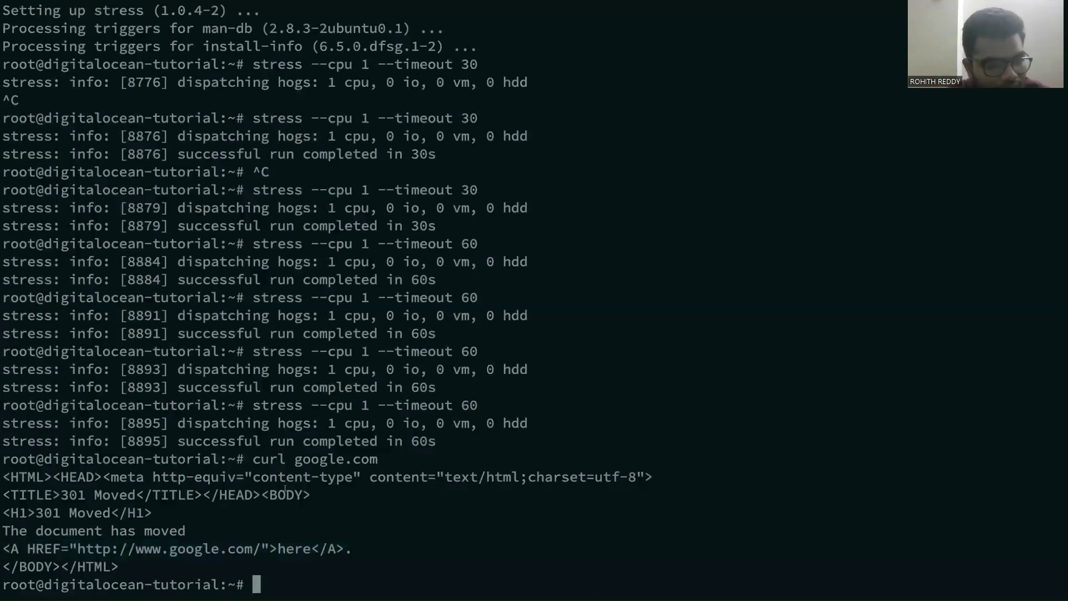
key(super+shift+d)
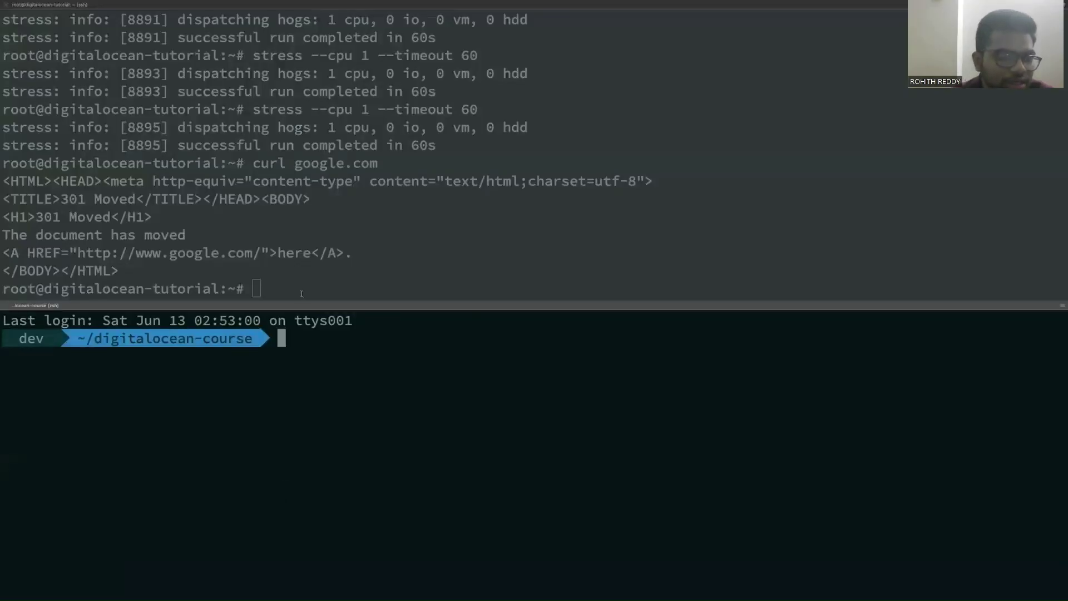
click(338, 262)
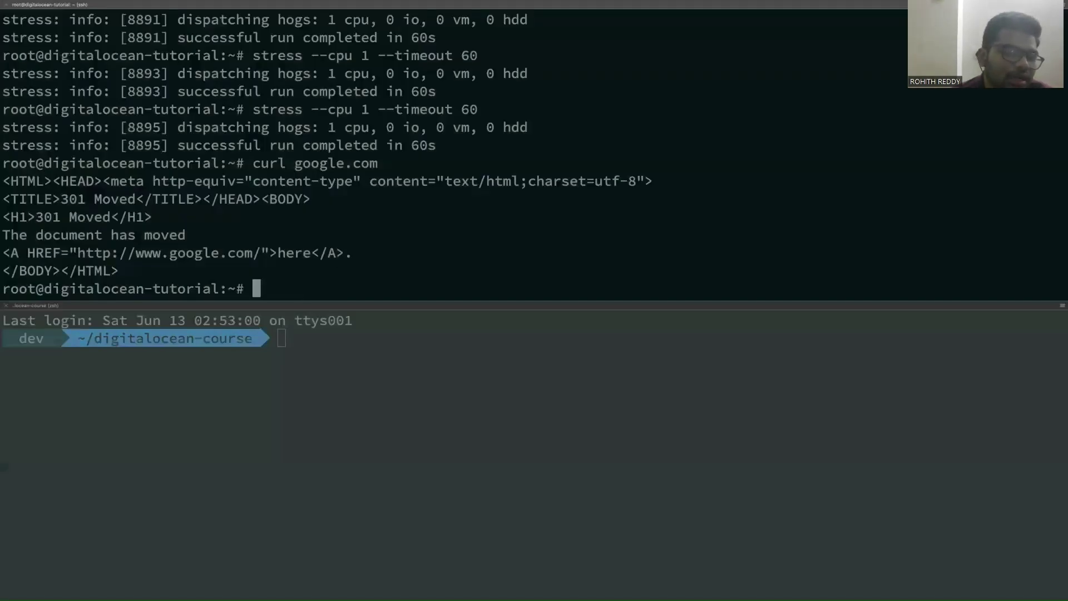
key(super+w)
text(ssh)
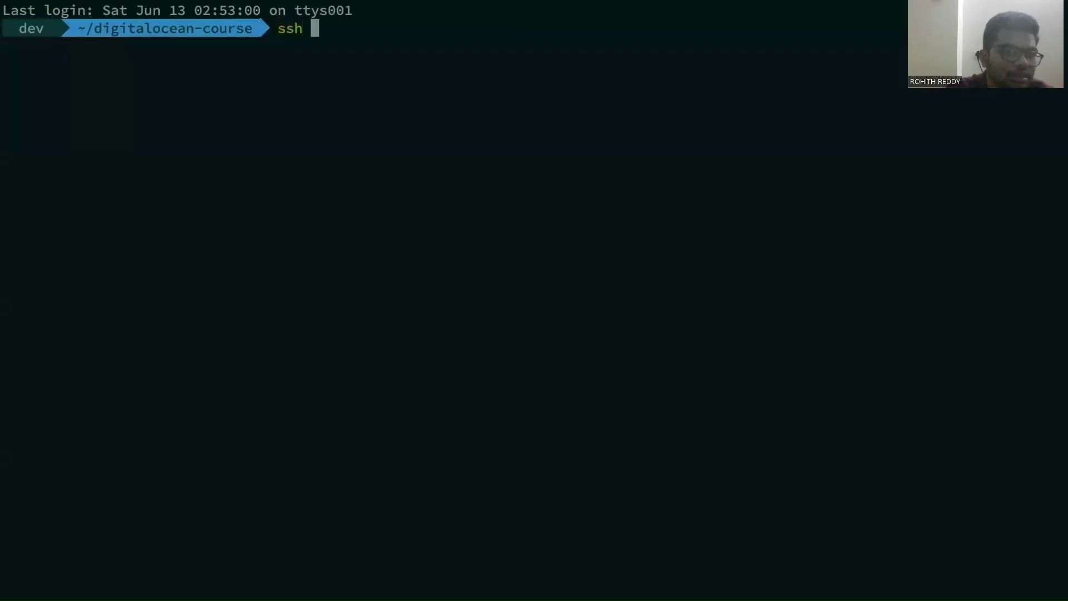
key(Up)
key(Return)
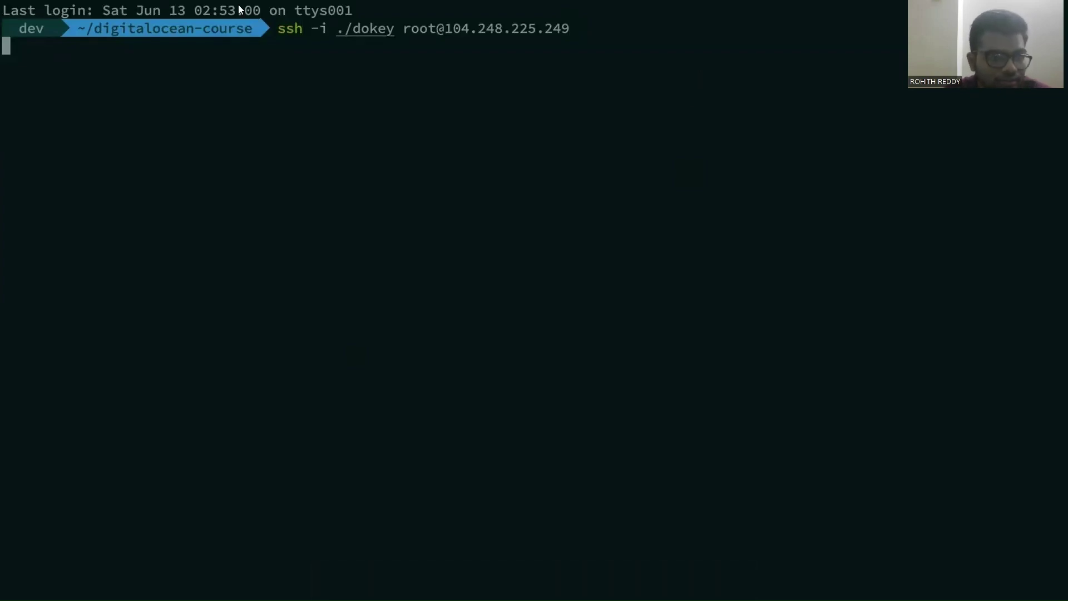
Step: Cancel the connection attempt, rerun the same SSH command with the -v flag and highlight the port 22 connecting line
key(ctrl+c)
key(Up)
text(-v)
key(Return)
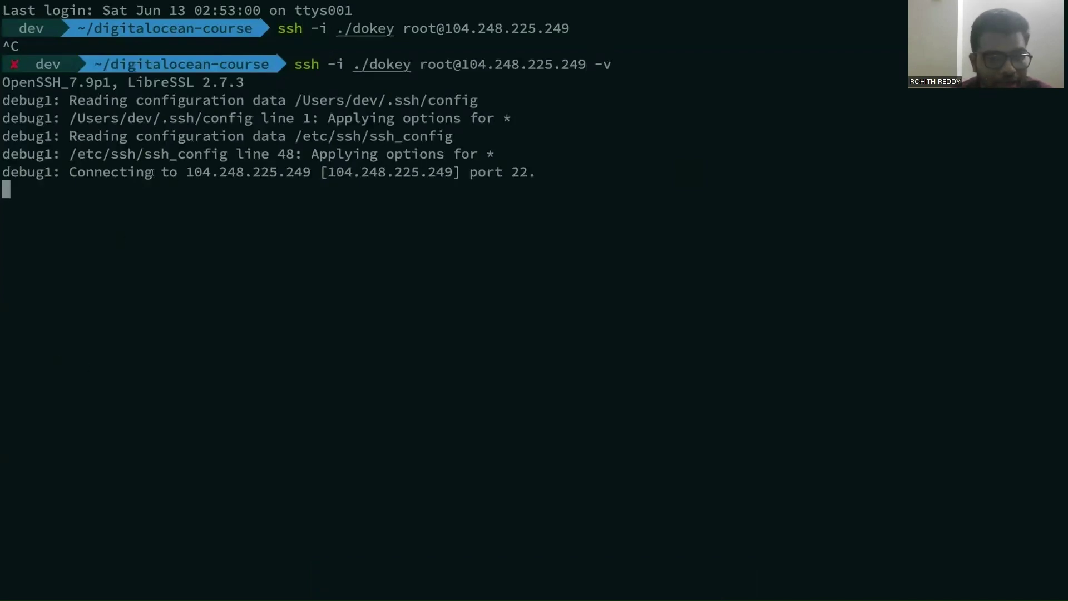
triple_click(198, 170)
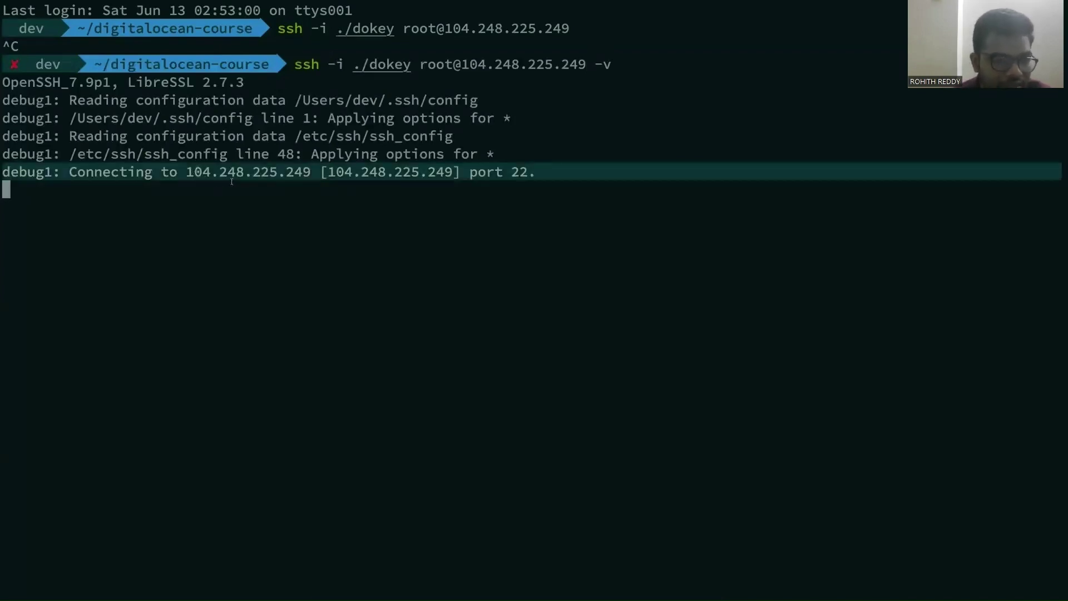
triple_click(157, 172)
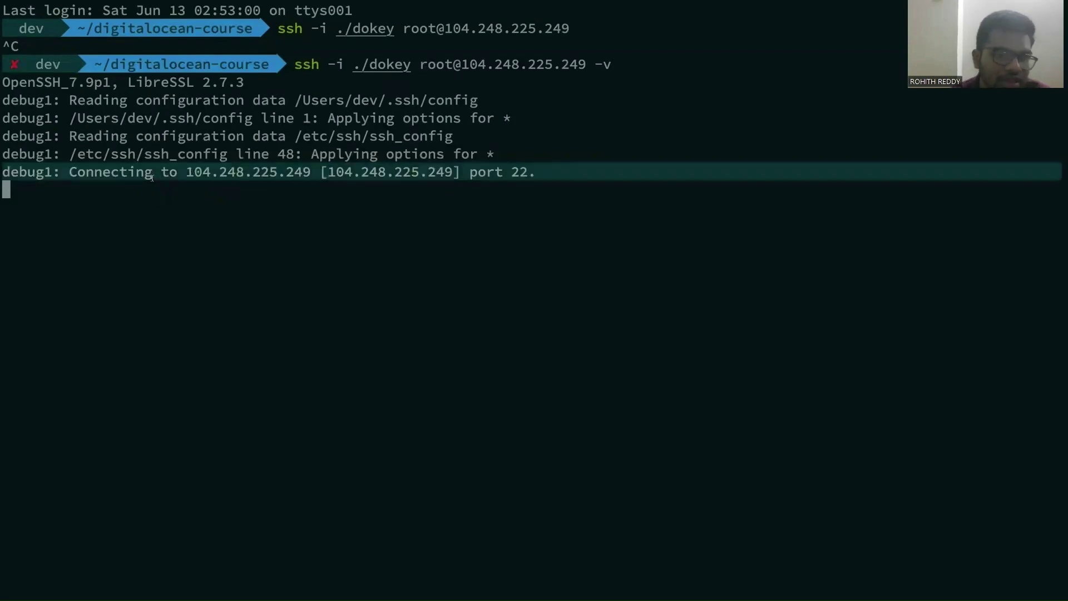
click(234, 222)
Step: Open the rules of digitalocean-first-firewall in the browser and compare them with the SSH attempt in the terminal
key(ctrl+Right)
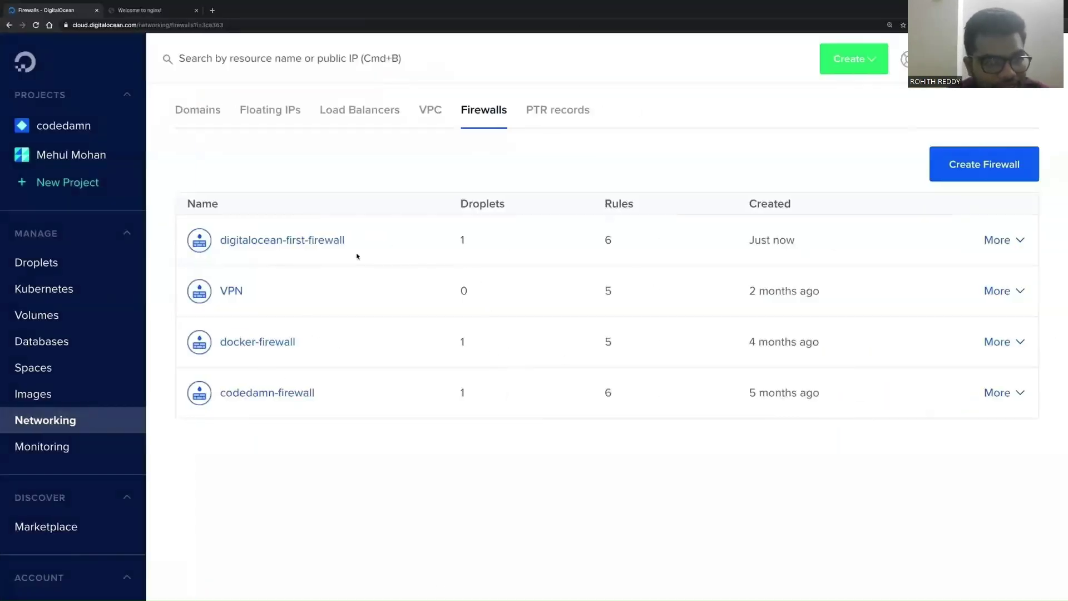
click(340, 244)
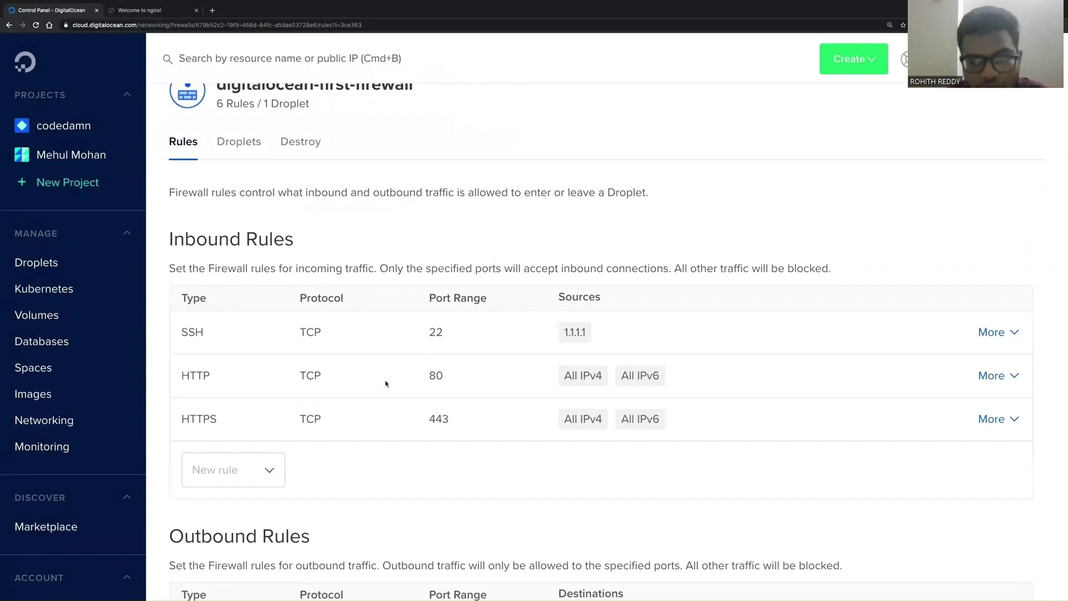
key(ctrl+Left)
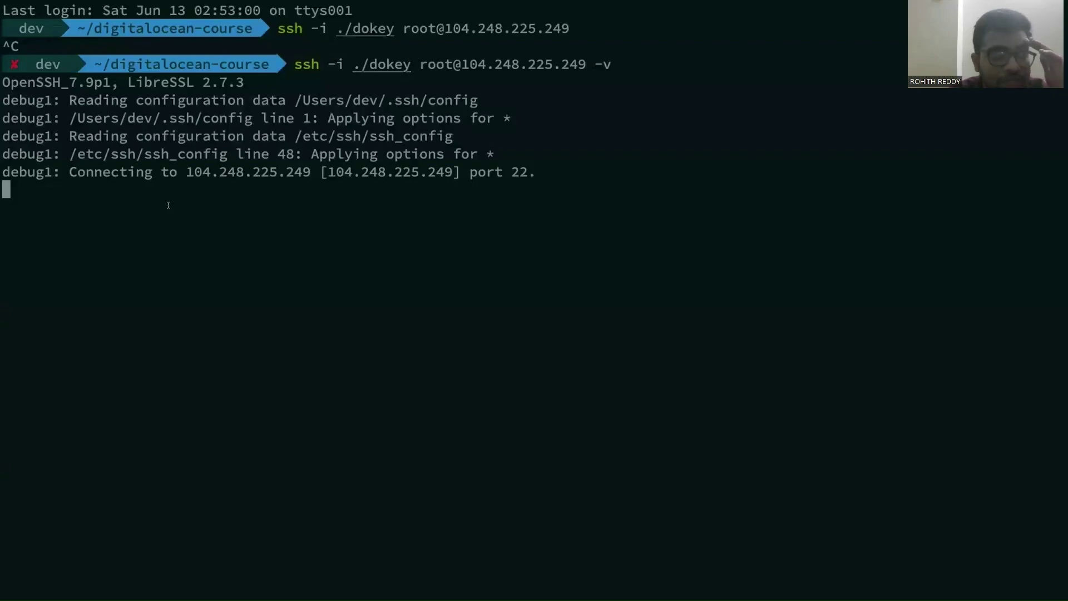
double_click(278, 172)
key(ctrl+Right)
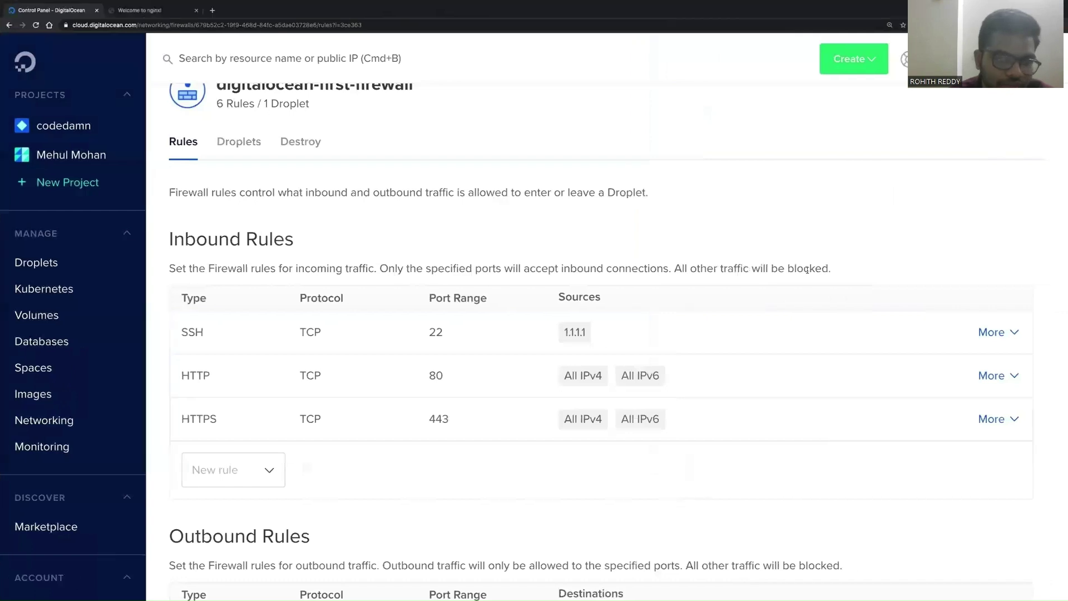
Step: Replace the SSH inbound rule's 1.1.1.1 source with All IPv4 and All IPv6 and save the rule
click(993, 334)
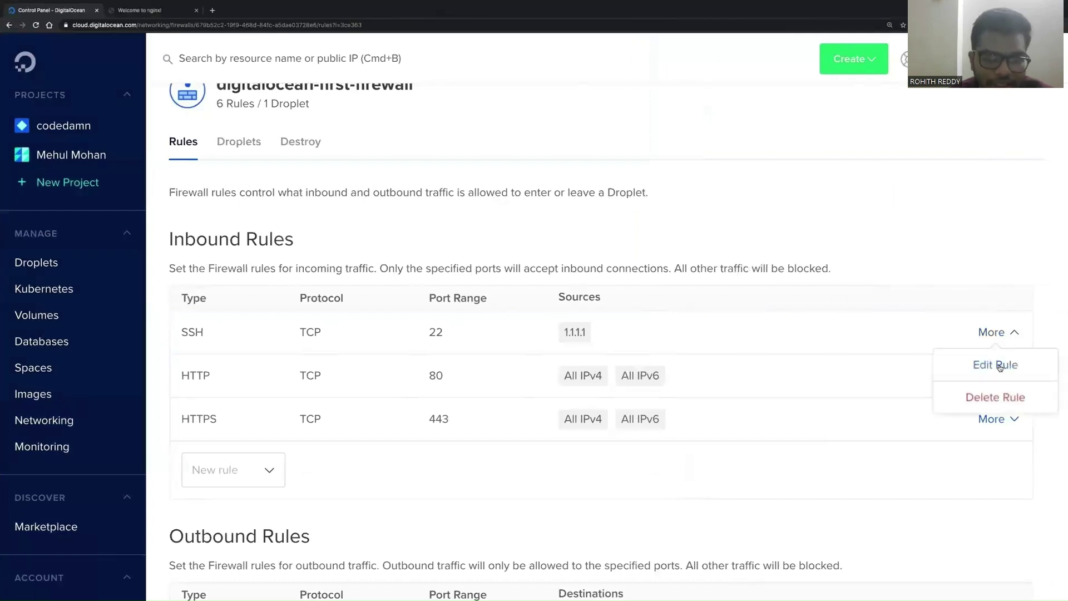
click(1000, 371)
click(651, 339)
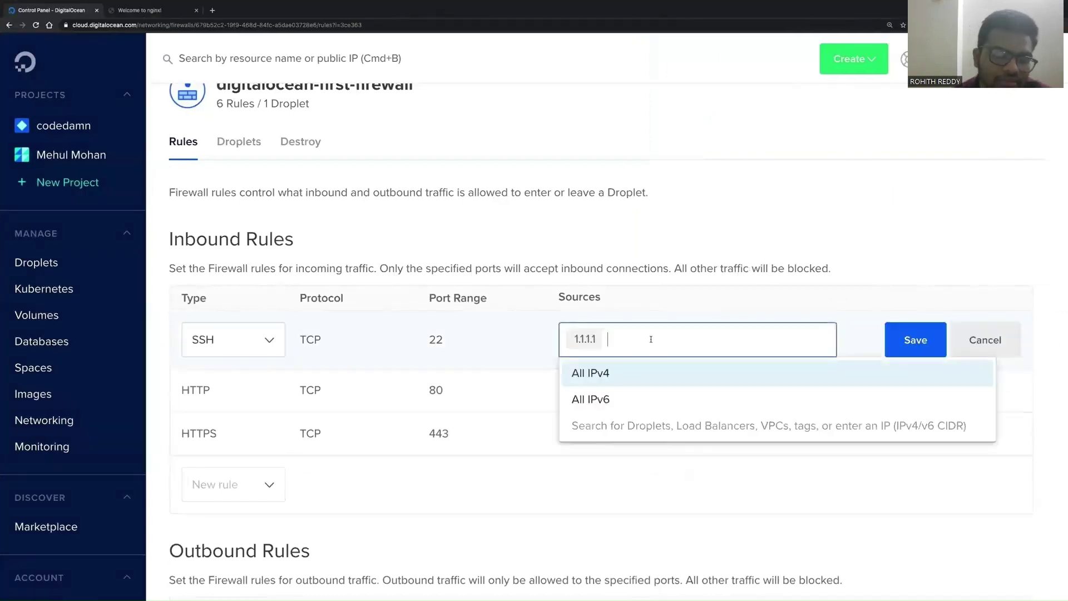
key(BackSpace)
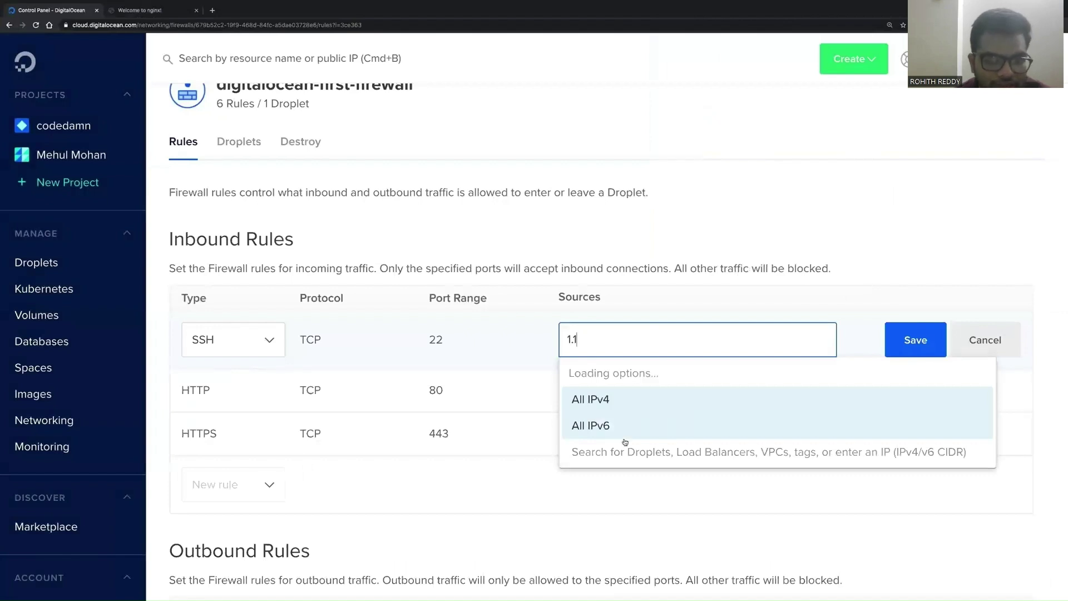
click(619, 402)
text(All IPv4 A)
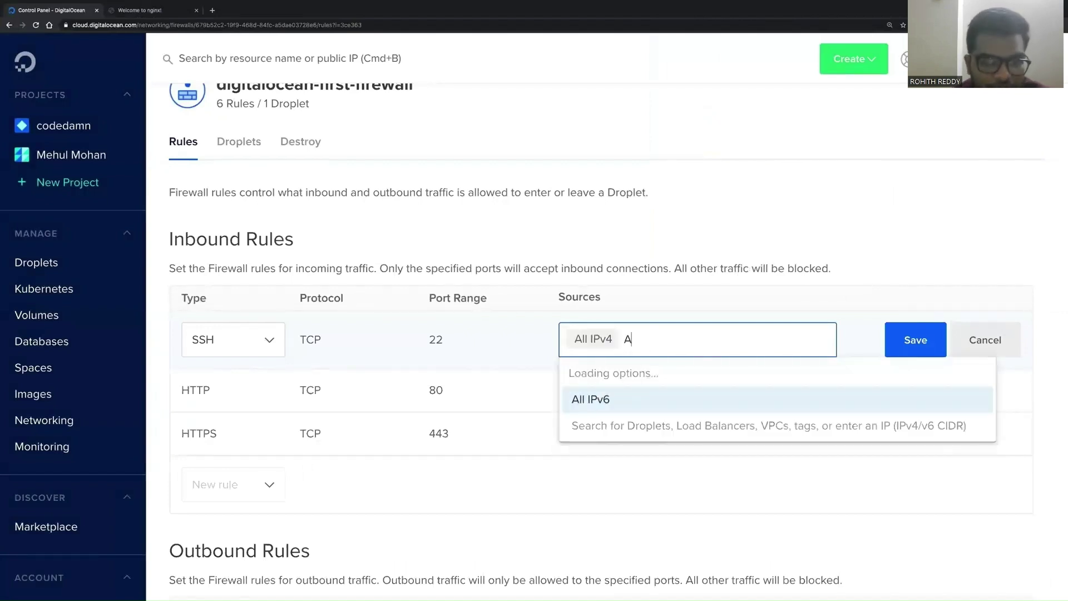
click(635, 378)
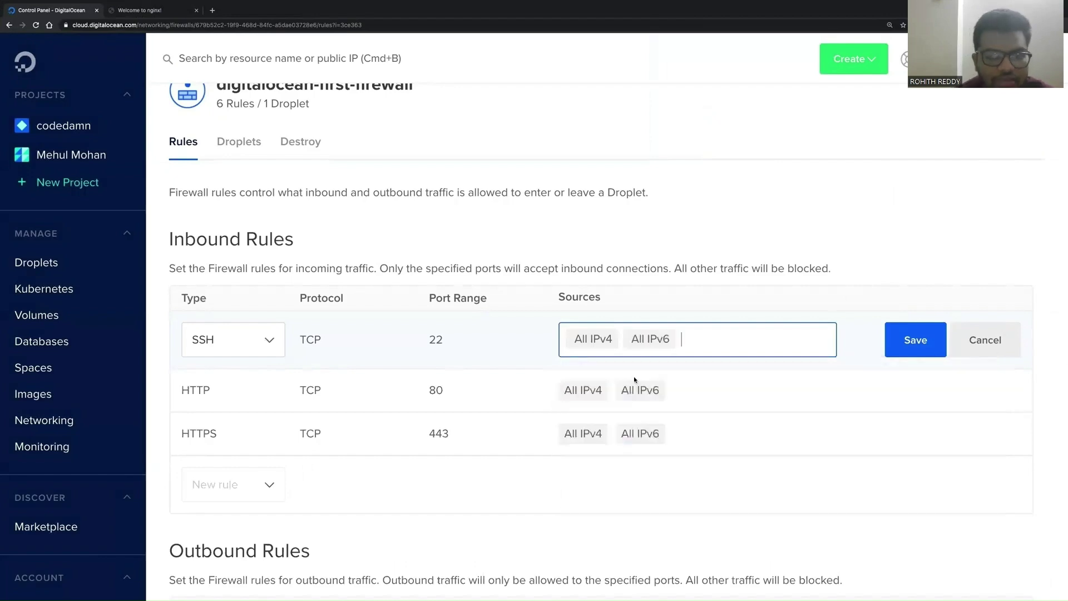
click(915, 340)
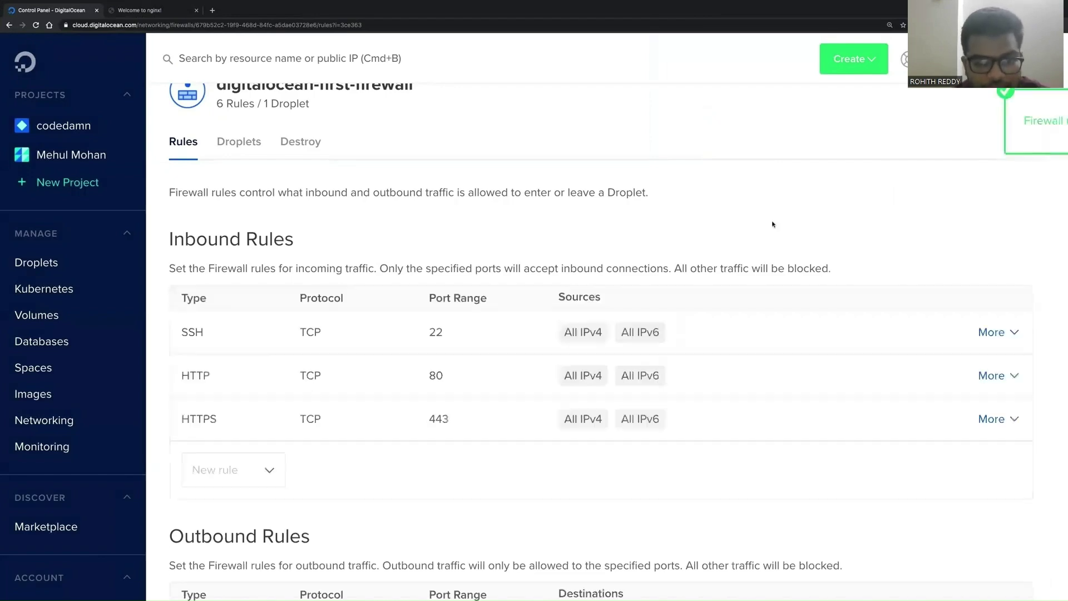
Step: Return to the terminal, abort the pending SSH attempt and rerun the verbose connection to the droplet
key(ctrl+Left)
key(ctrl+c)
key(Up)
key(Return)
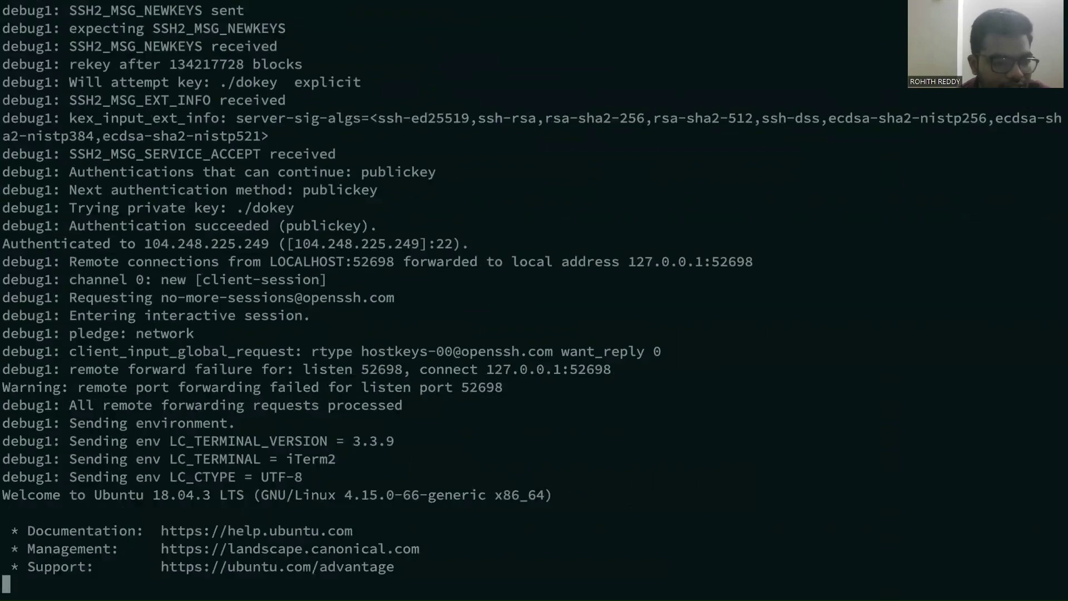
Step: Exit the droplet's SSH session to get back to the local shell
key(ctrl+c)
text(exit)
key(Return)
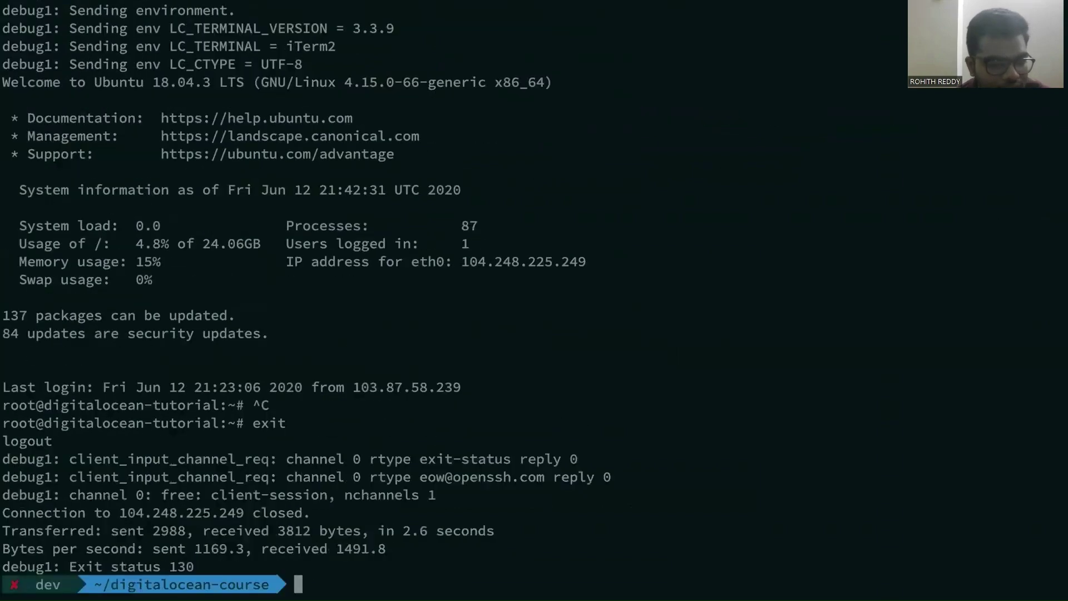
Step: Return to the firewall rules in the browser, remove all sources from the HTTP inbound rule and save it
key(ctrl+Right)
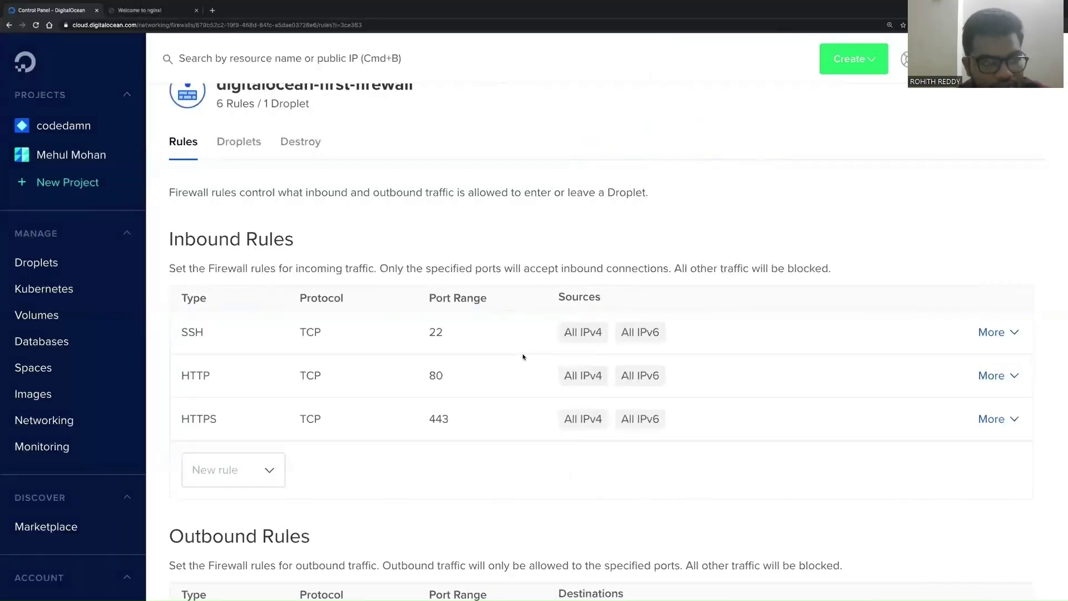
click(992, 383)
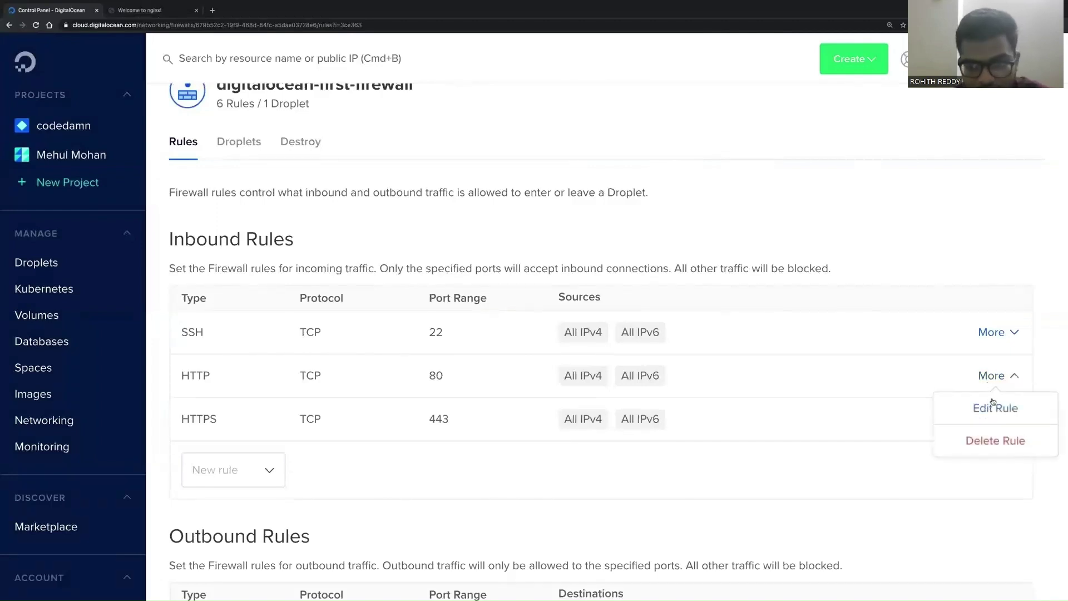
click(993, 406)
click(715, 390)
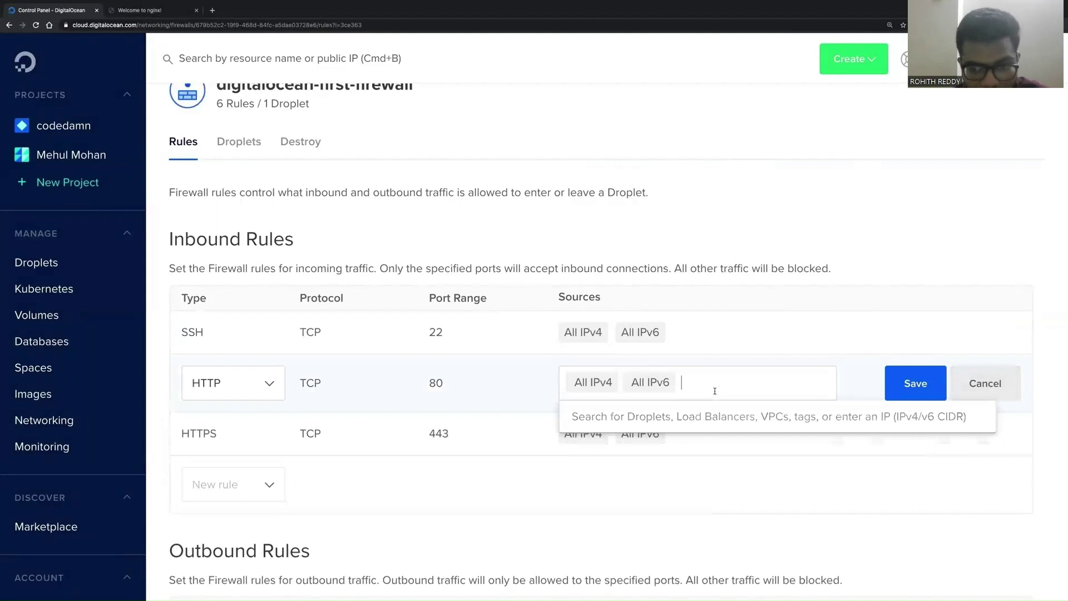
key(BackSpace)
key(BackSpace)
key(BackSpace)
key(BackSpace)
key(BackSpace)
key(BackSpace)
key(BackSpace)
key(BackSpace)
key(BackSpace)
key(BackSpace)
key(BackSpace)
key(BackSpace)
key(BackSpace)
key(BackSpace)
key(BackSpace)
key(BackSpace)
key(BackSpace)
key(BackSpace)
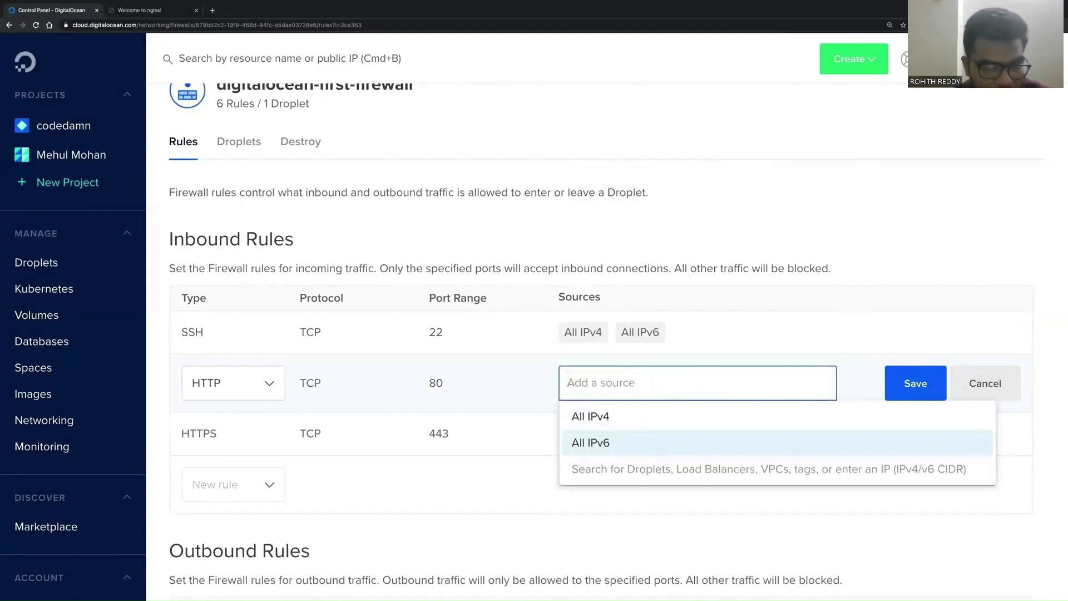
click(916, 383)
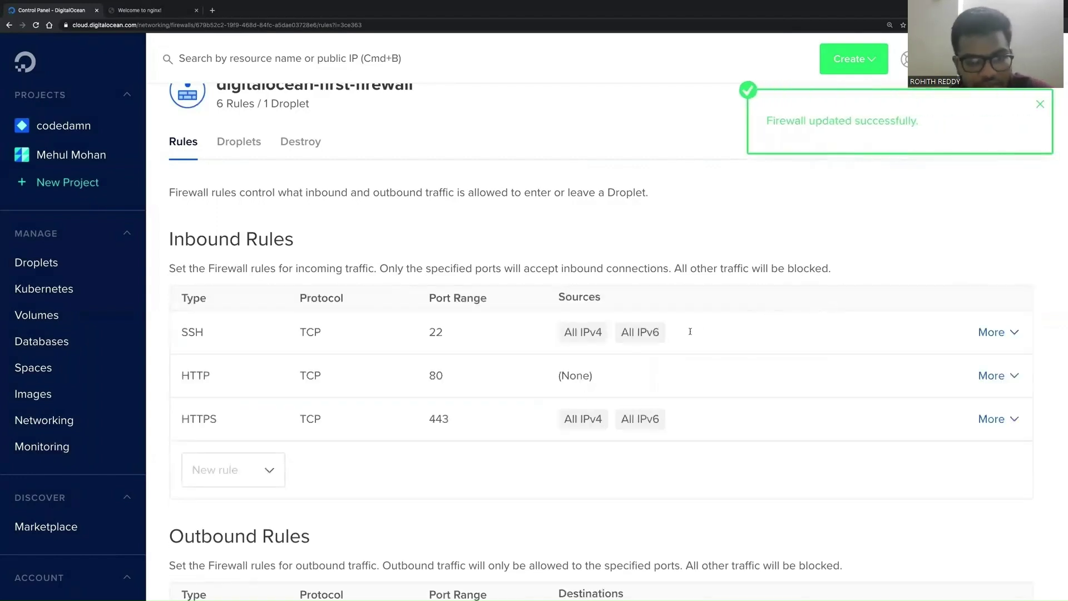
Step: Reload the droplet's nginx page to test HTTP access and return to the firewall rules
key(ctrl+Tab)
key(super+r)
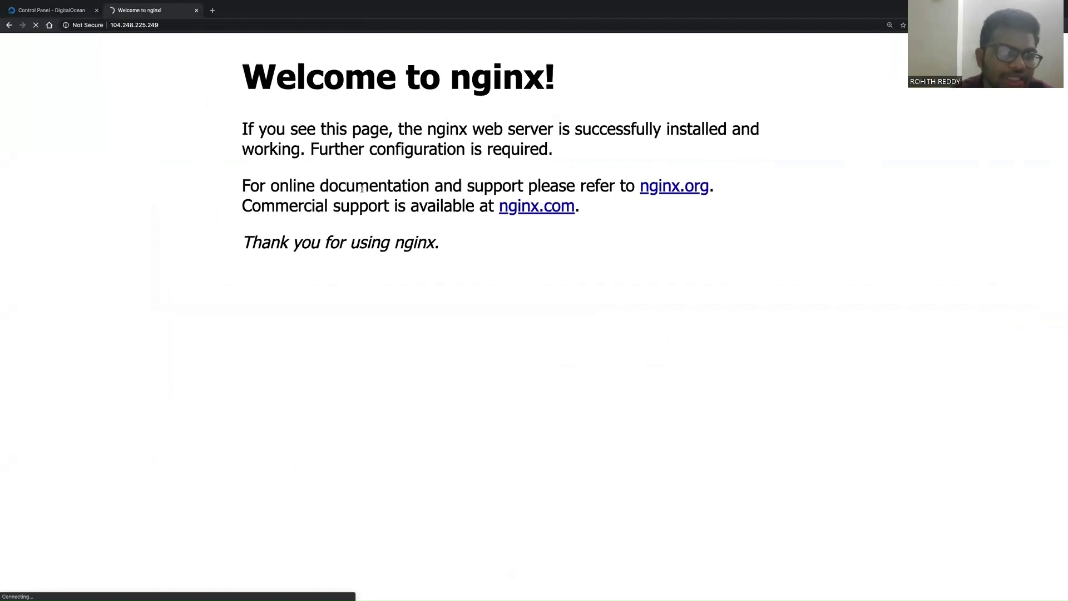
key(ctrl+shift+Tab)
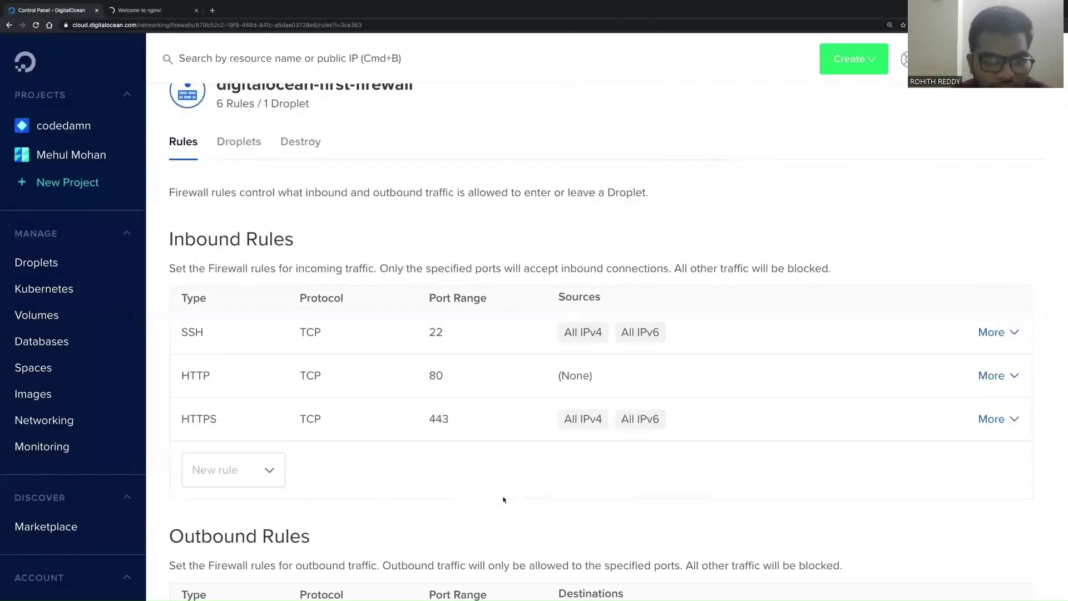
Step: Set the HTTP inbound rule's sources to All IPv4 and All IPv6 and save the rule
click(993, 379)
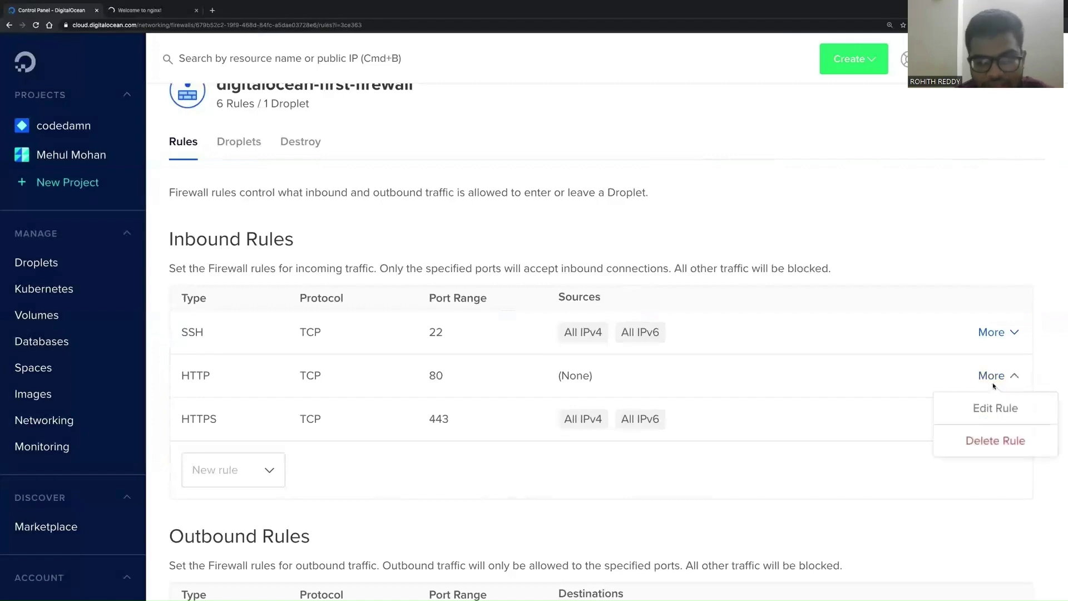
click(982, 404)
click(630, 373)
text(A)
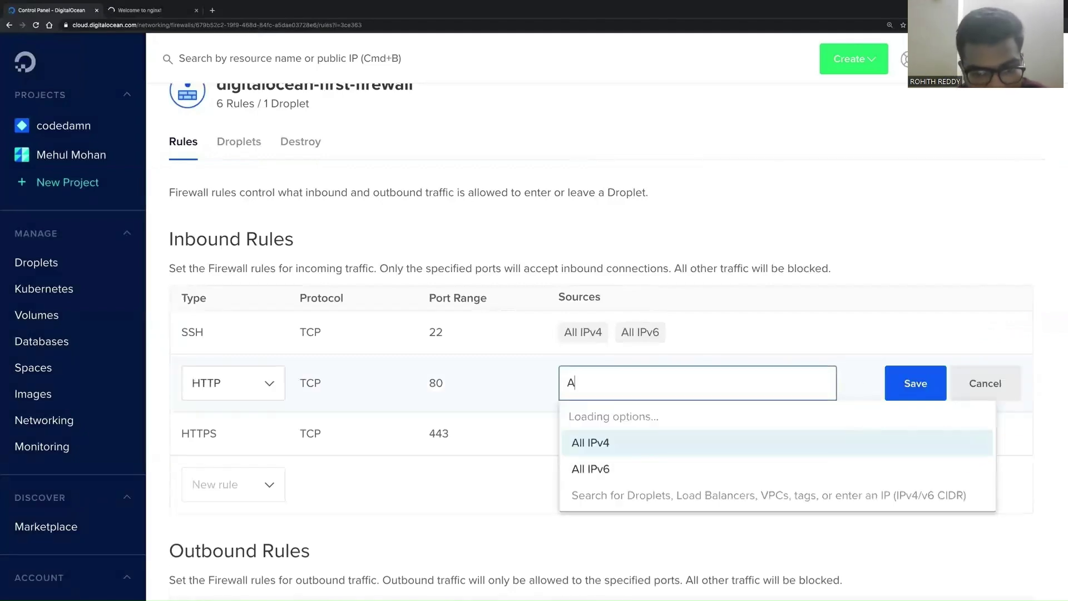
click(600, 453)
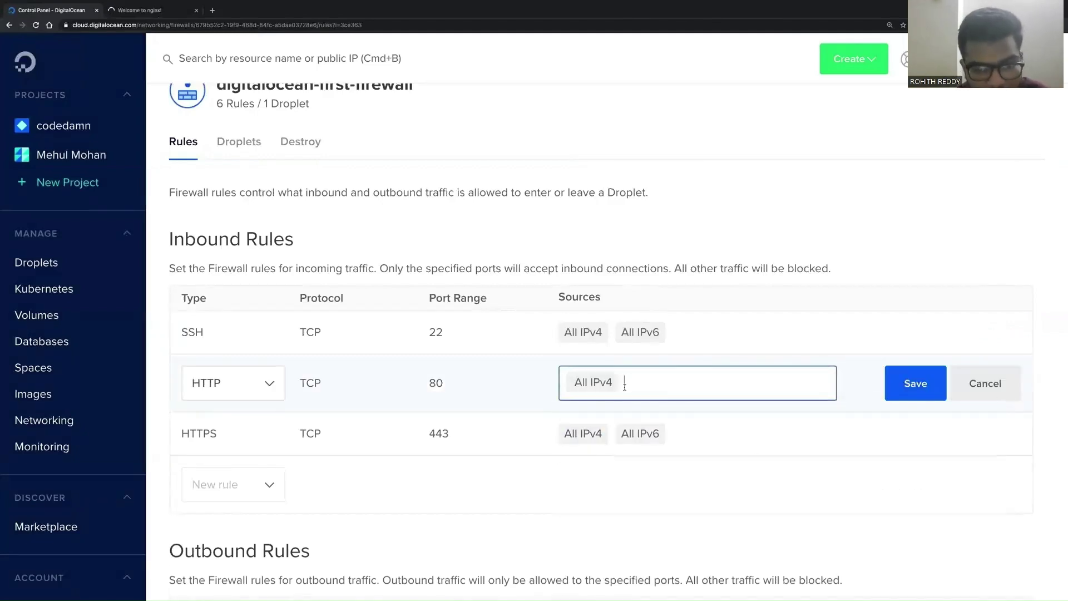
text(A)
click(615, 443)
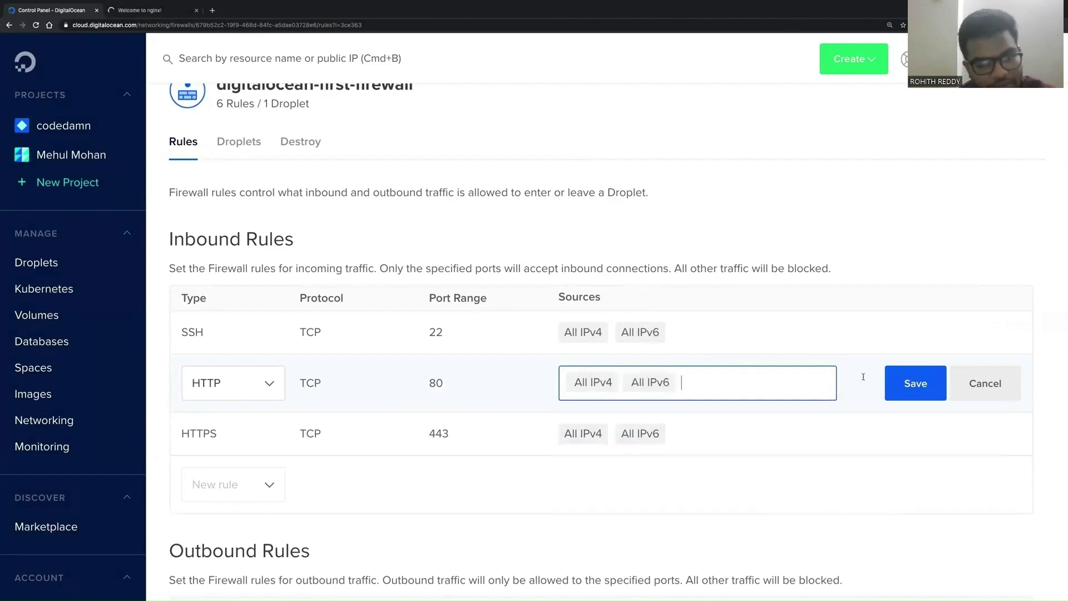
click(923, 387)
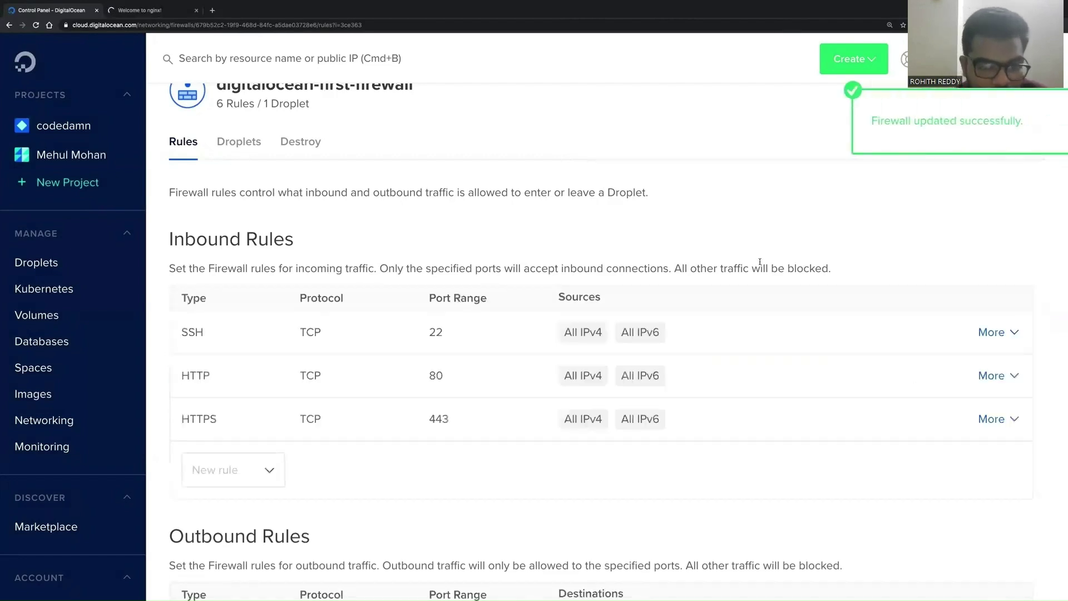
Step: Check the droplet's nginx page again and review the firewall's inbound and outbound rules, highlighting the note about blocked traffic
key(ctrl+Tab)
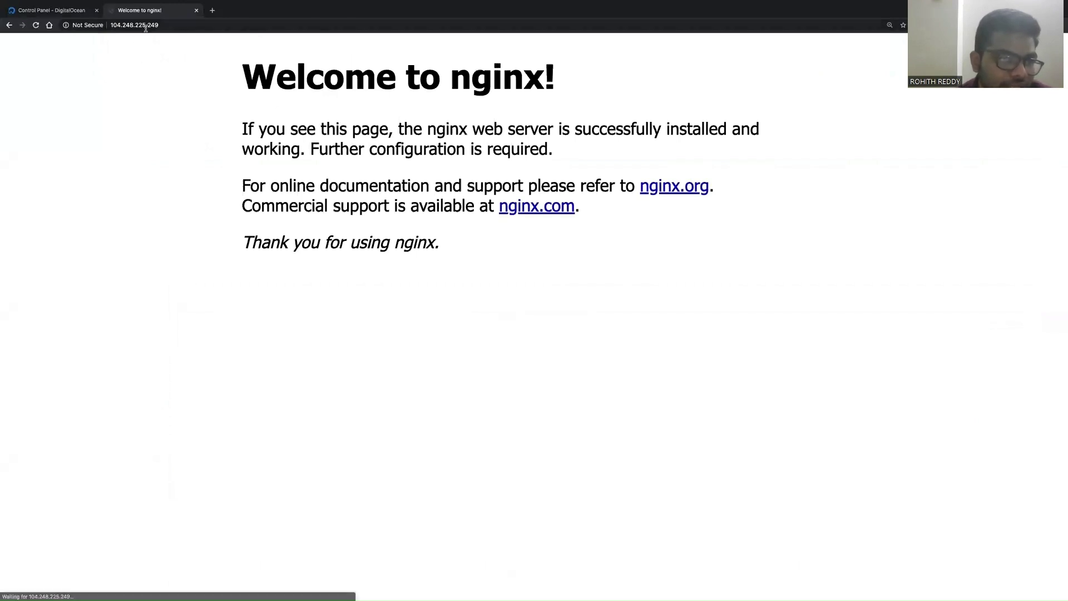
key(ctrl+shift+Tab)
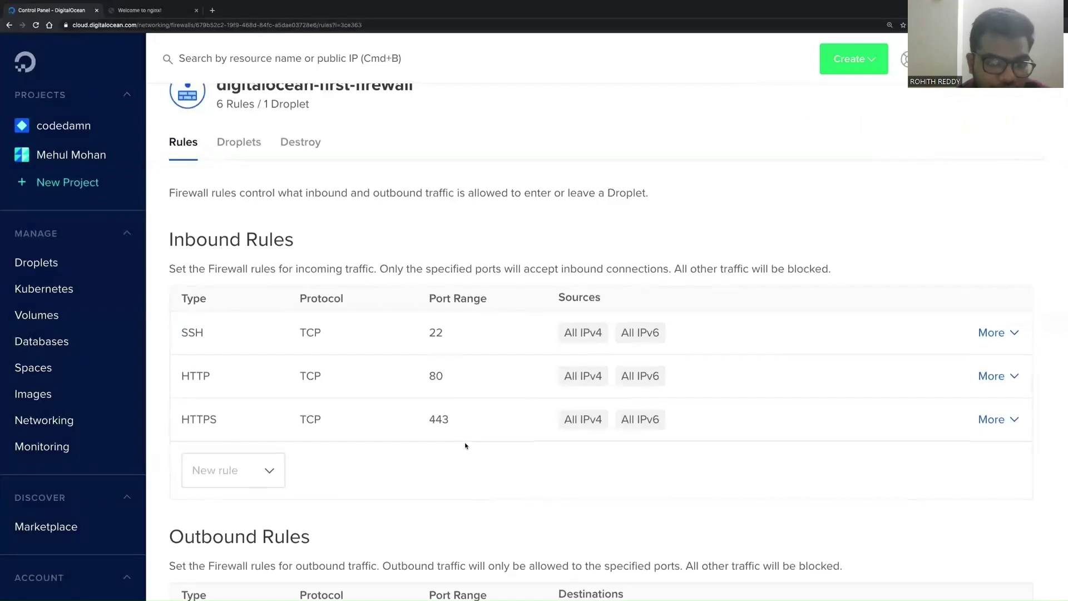
scroll(443, 392, down, 4)
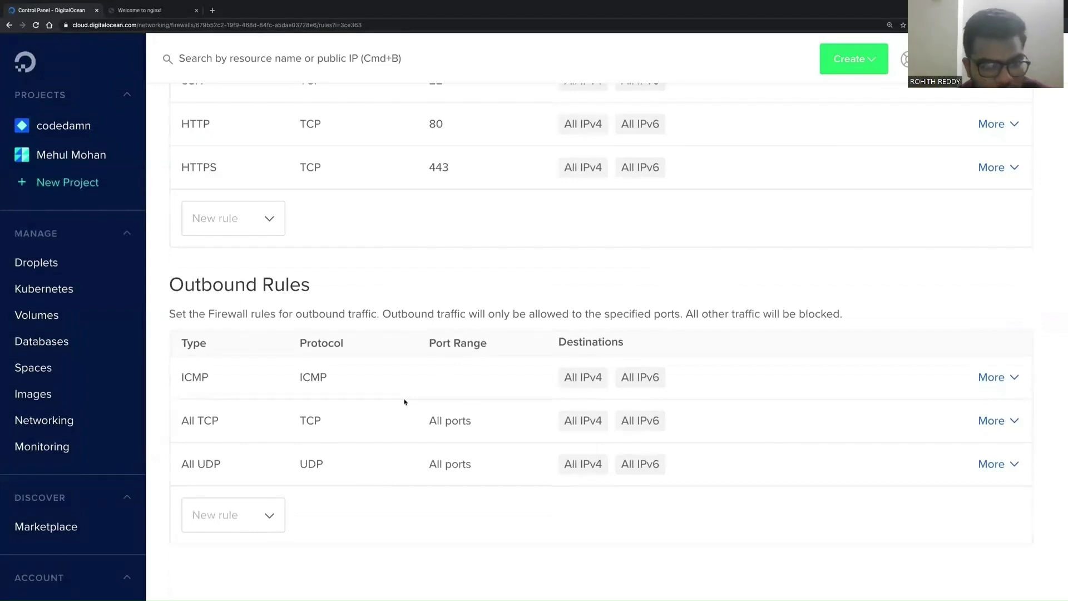
scroll(404, 402, up, 4)
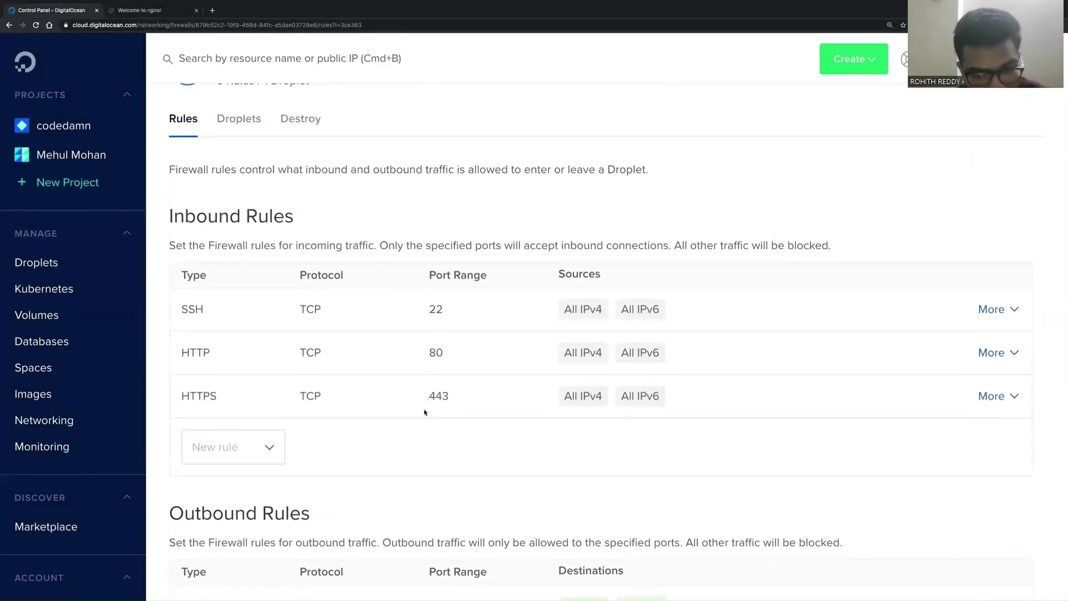
double_click(439, 308)
click(453, 317)
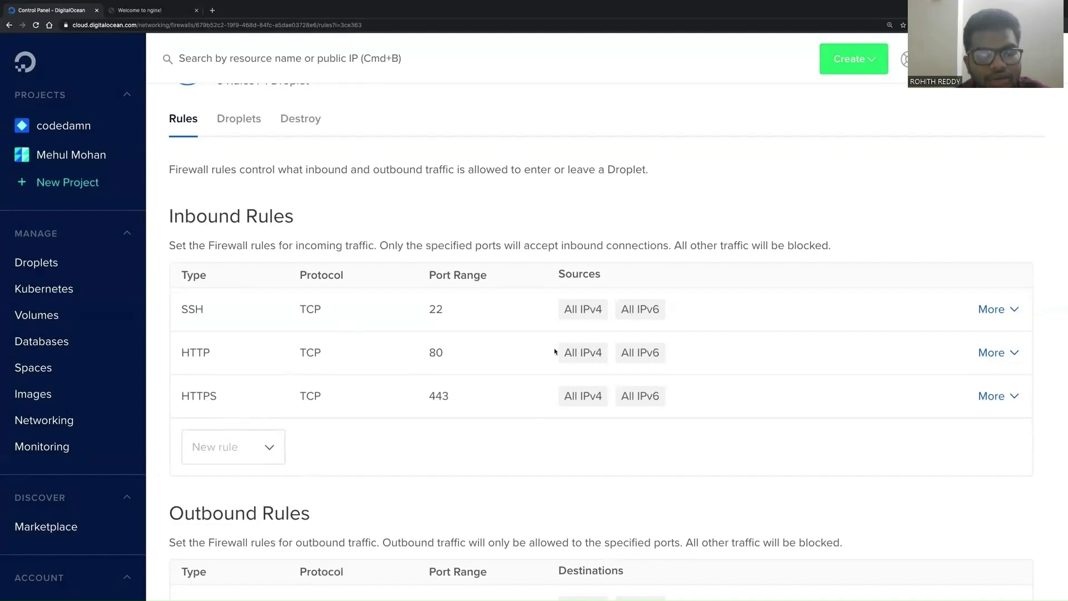
drag(682, 243, 881, 253)
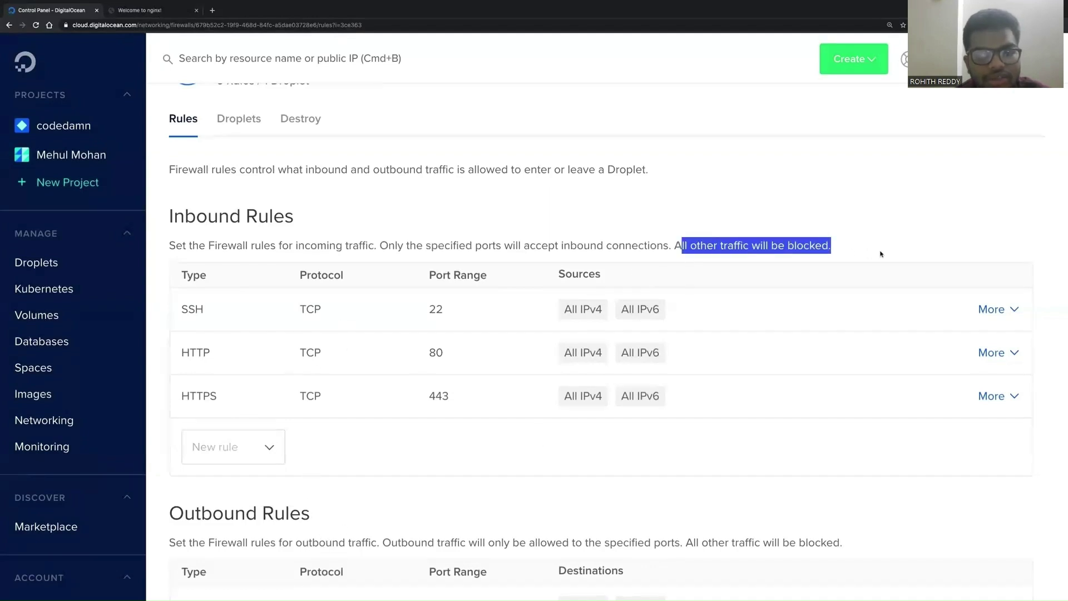
click(911, 255)
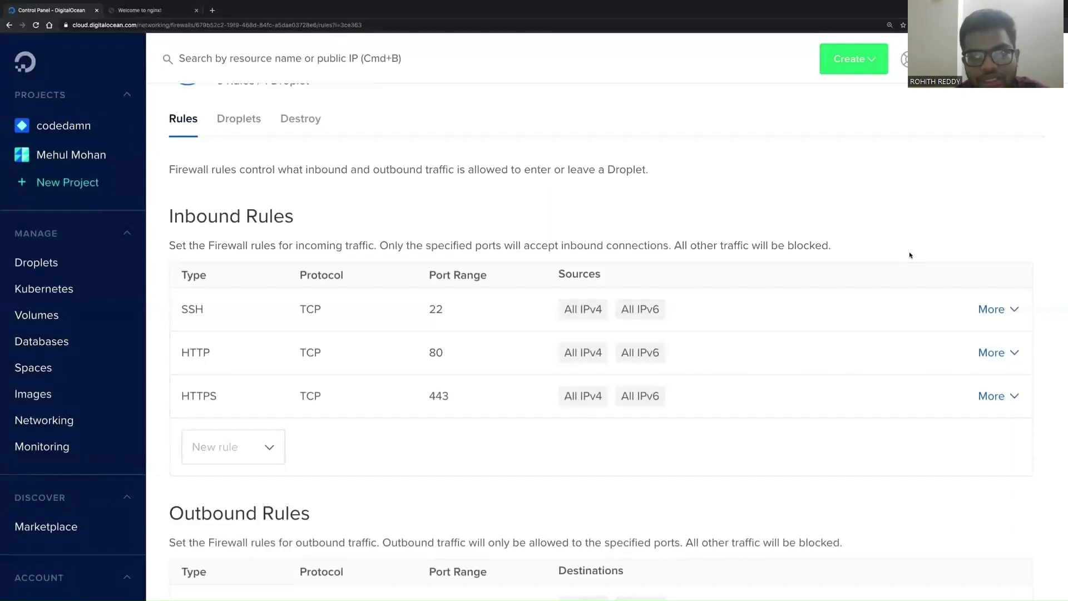
scroll(624, 286, up, 1)
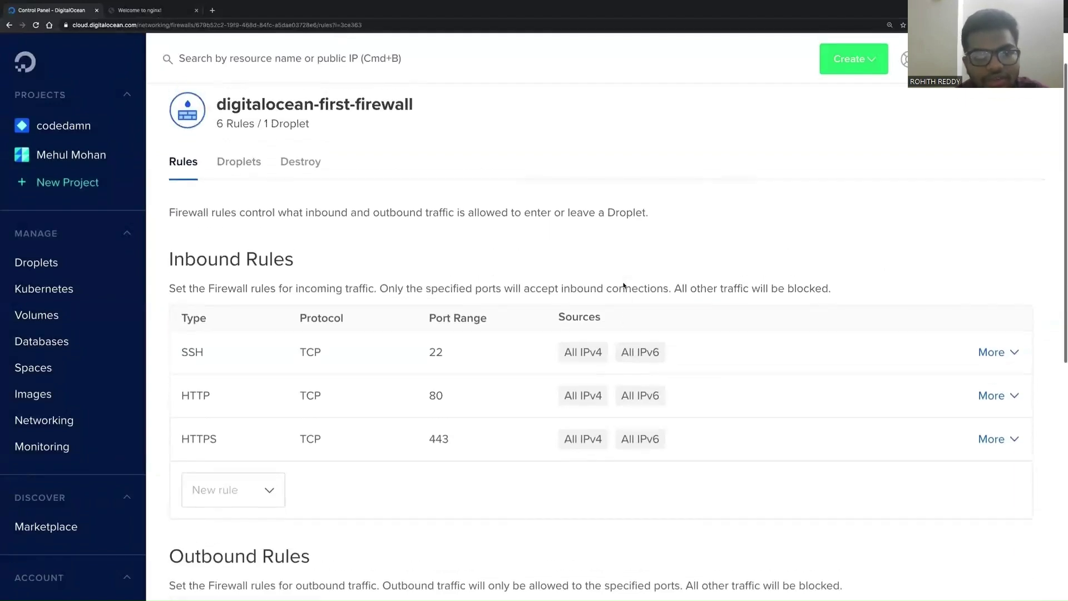